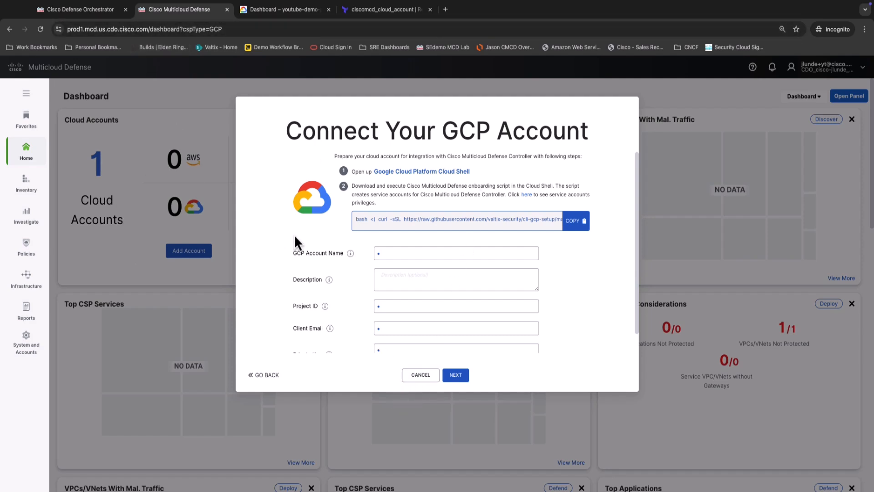
# Cancel the open GCP connection form and start connecting a Google Cloud account again from the Setup page.
pyautogui.click(426, 376)
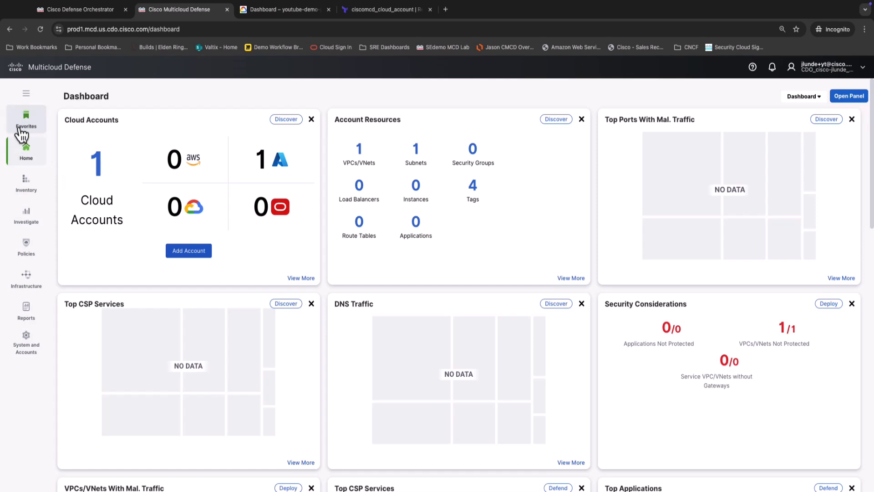
pyautogui.moveTo(28, 165)
pyautogui.click(86, 136)
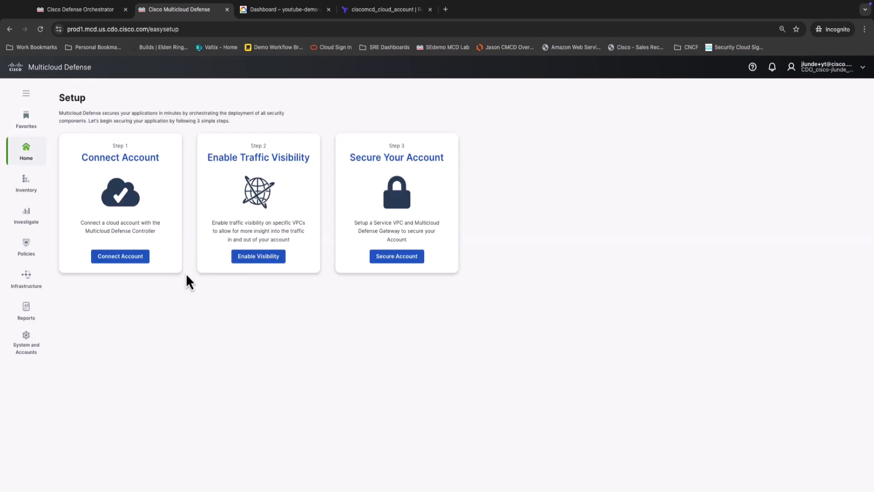
pyautogui.click(119, 256)
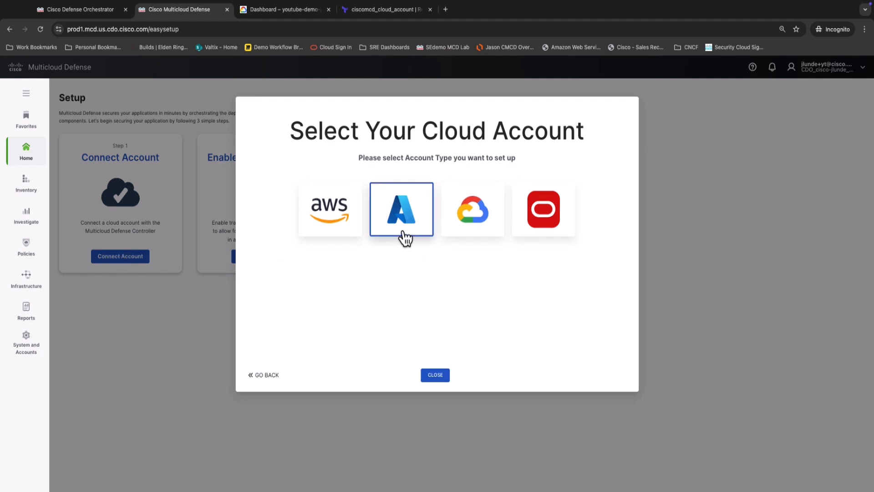
pyautogui.click(471, 220)
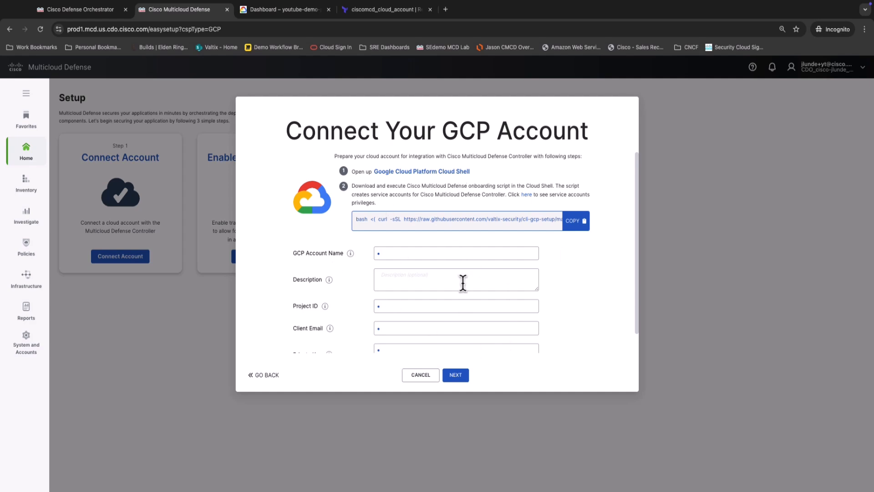
pyautogui.scroll(-1, 340, 289)
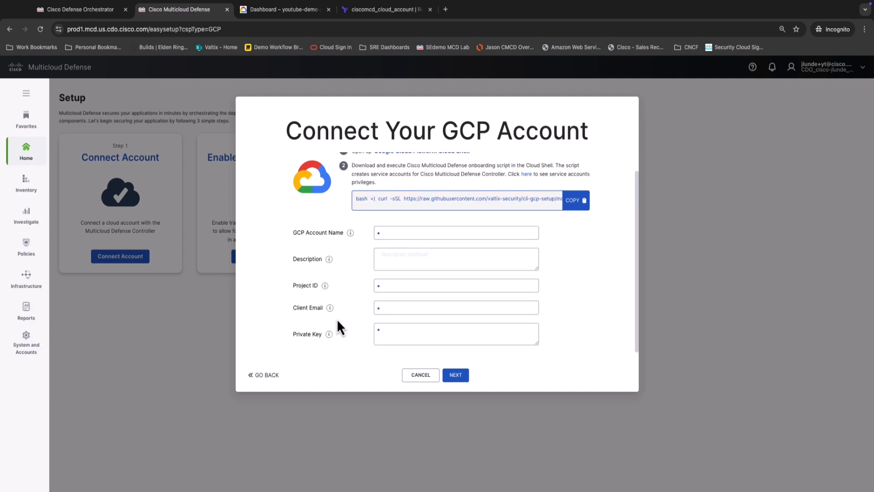
pyautogui.scroll(1, 440, 282)
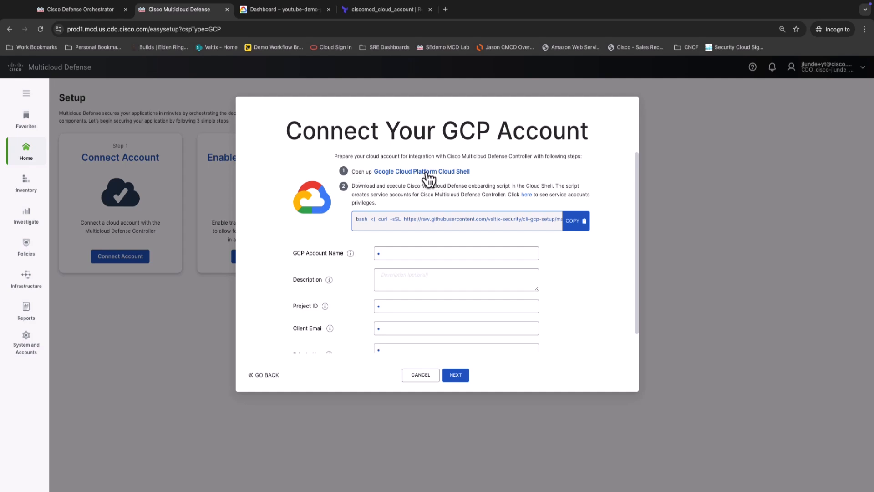
# Switch to the Google Cloud console, start Cloud Shell for youtube-demo-project and highlight the project ID in its prompt.
pyautogui.click(285, 17)
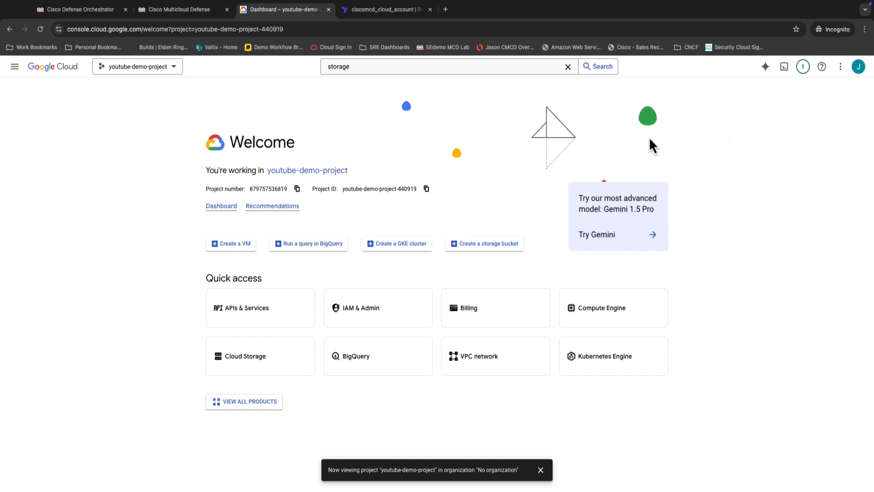
pyautogui.click(786, 75)
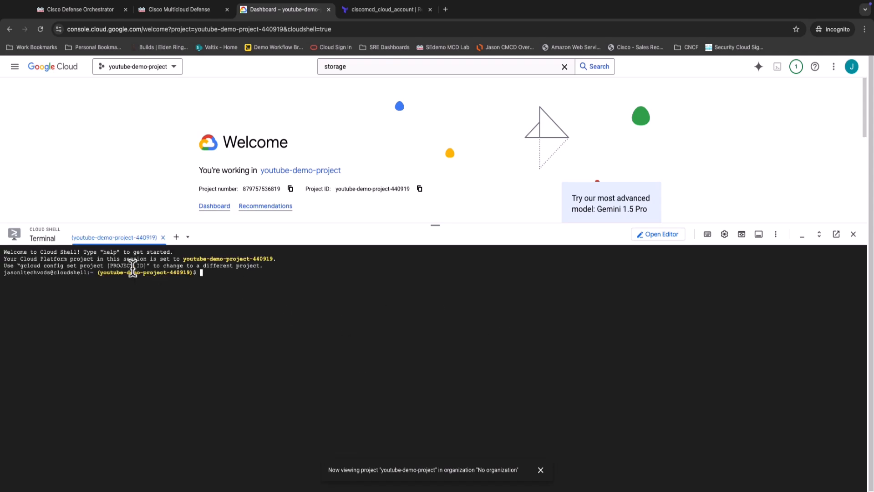
pyautogui.moveTo(100, 272); pyautogui.dragTo(199, 273)
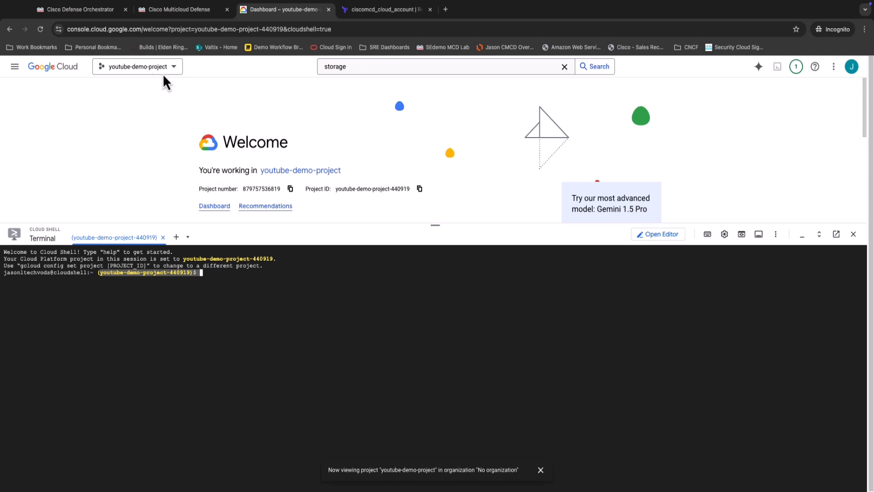
# Copy the onboarding script command from the Multicloud Defense GCP form and paste it into Cloud Shell.
pyautogui.click(164, 10)
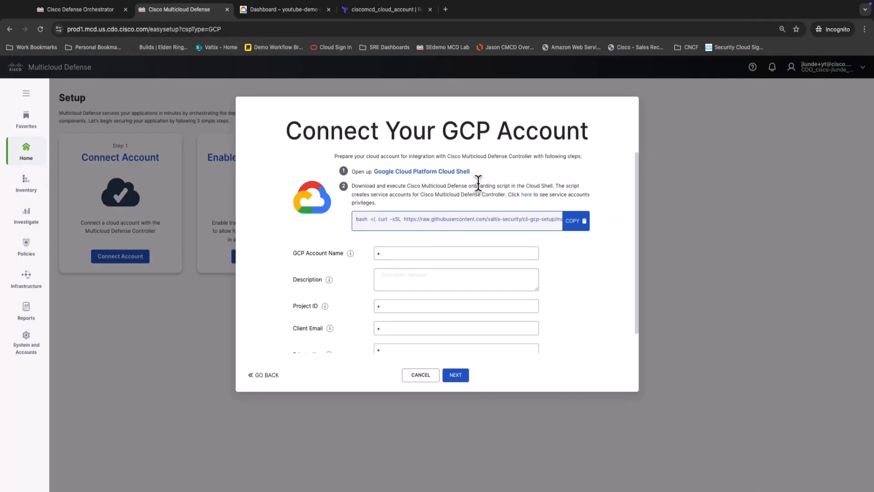
pyautogui.click(578, 226)
pyautogui.click(286, 12)
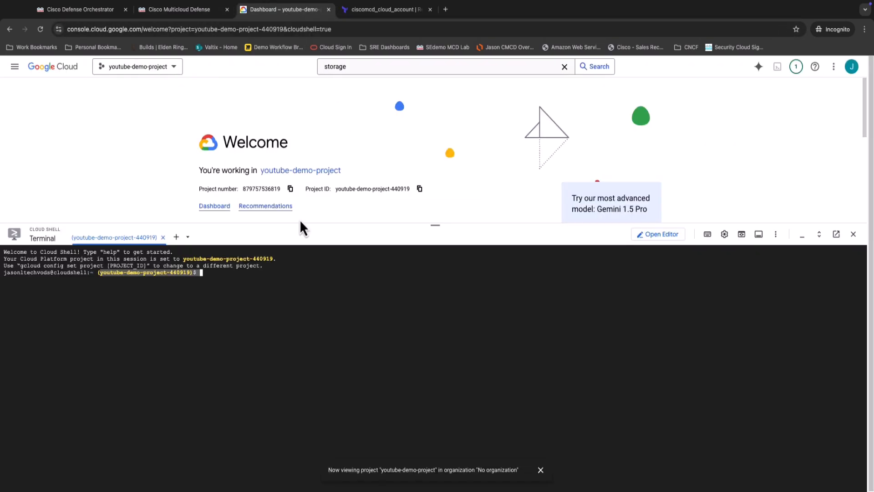
pyautogui.rightClick(240, 318)
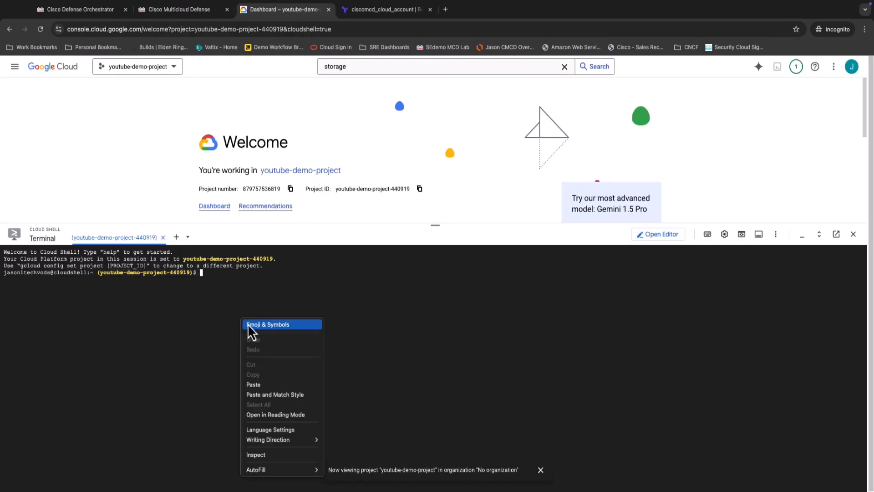
pyautogui.click(266, 388)
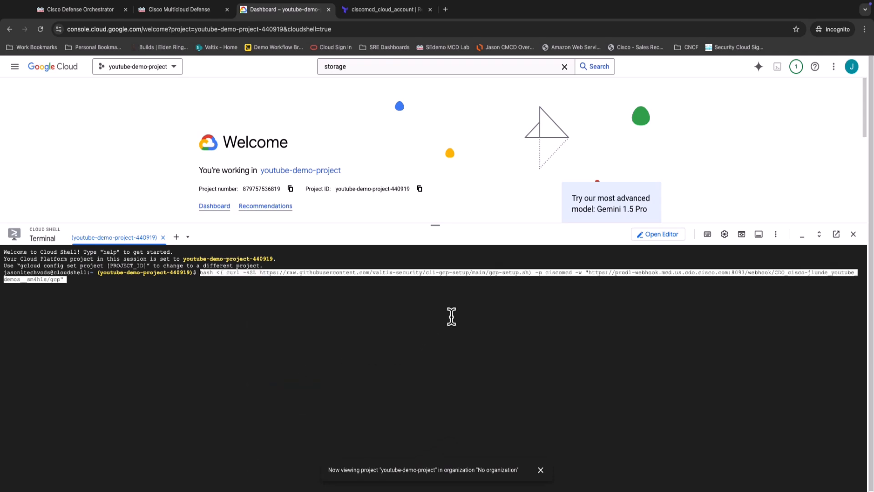
# Place the text cursor right after the ciscomcd prefix in the pasted onboarding command.
pyautogui.press('Left')
pyautogui.press('Left')
pyautogui.press('Left')
pyautogui.press('Left')
pyautogui.press('Left')
pyautogui.press('Left')
pyautogui.press('Left')
pyautogui.press('Left')
pyautogui.press('Left')
pyautogui.press('Left')
pyautogui.press('Left')
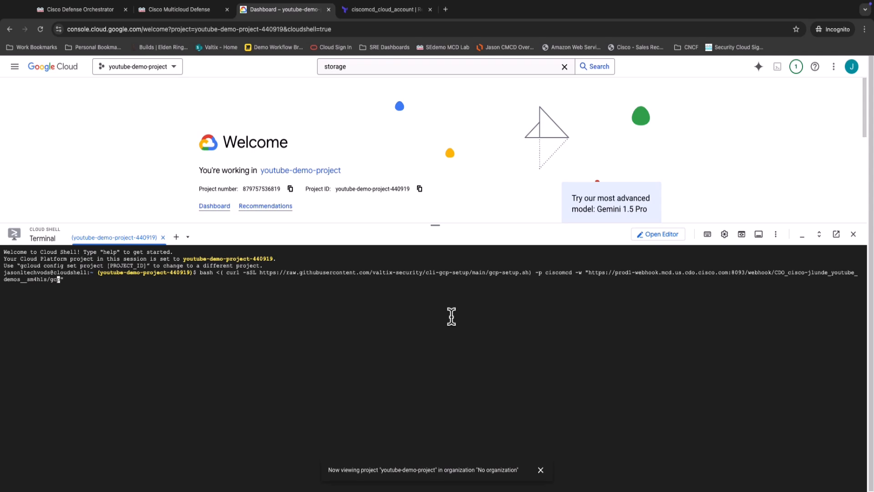
pyautogui.press('Left')
pyautogui.press('Left')
pyautogui.press('Left')
pyautogui.press('Left')
pyautogui.press('Left')
pyautogui.press('Left')
pyautogui.press('Left')
pyautogui.press('Left')
pyautogui.press('Left')
pyautogui.press('Left')
pyautogui.press('Left')
pyautogui.press('Left')
pyautogui.press('Left')
pyautogui.press('Left')
pyautogui.press('Left')
pyautogui.press('Left')
pyautogui.press('Left')
pyautogui.press('Left')
pyautogui.press('Left')
pyautogui.press('Left')
pyautogui.press('Left')
pyautogui.press('Left')
pyautogui.press('Left')
pyautogui.press('Left')
pyautogui.press('Left')
pyautogui.press('Left')
pyautogui.press('Left')
pyautogui.press('Left')
pyautogui.press('Left')
pyautogui.press('Left')
pyautogui.press('Left')
pyautogui.press('Left')
pyautogui.press('Left')
pyautogui.press('Left')
pyautogui.press('Left')
pyautogui.press('Left')
pyautogui.press('Left')
pyautogui.press('Left')
pyautogui.press('Left')
pyautogui.press('Left')
pyautogui.press('Left')
pyautogui.press('Left')
pyautogui.press('Left')
pyautogui.press('Left')
pyautogui.press('Left')
pyautogui.press('Left')
pyautogui.press('Left')
pyautogui.press('Left')
pyautogui.press('Left')
pyautogui.press('Left')
pyautogui.press('Left')
pyautogui.press('Left')
pyautogui.press('Left')
pyautogui.press('Left')
pyautogui.press('Left')
pyautogui.press('Left')
pyautogui.press('Left')
pyautogui.press('Left')
pyautogui.press('Left')
pyautogui.press('Left')
pyautogui.press('Left')
pyautogui.press('Left')
pyautogui.press('Left')
pyautogui.press('Left')
pyautogui.press('Left')
pyautogui.press('Left')
pyautogui.press('Left')
pyautogui.press('Left')
pyautogui.press('Left')
pyautogui.press('Left')
pyautogui.press('Left')
pyautogui.press('Left')
pyautogui.press('Left')
pyautogui.press('Left')
pyautogui.press('Left')
pyautogui.press('Left')
pyautogui.press('Left')
pyautogui.press('Left')
pyautogui.press('Left')
pyautogui.press('Left')
pyautogui.press('Left')
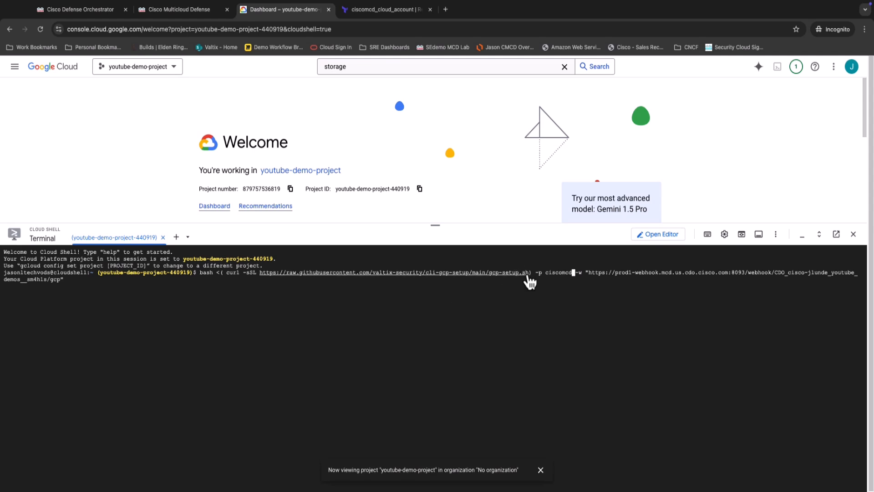
# Examine the usage text of the gcp-setup.sh script for the -p prefix option, then return to Cloud Shell.
pyautogui.click(528, 274)
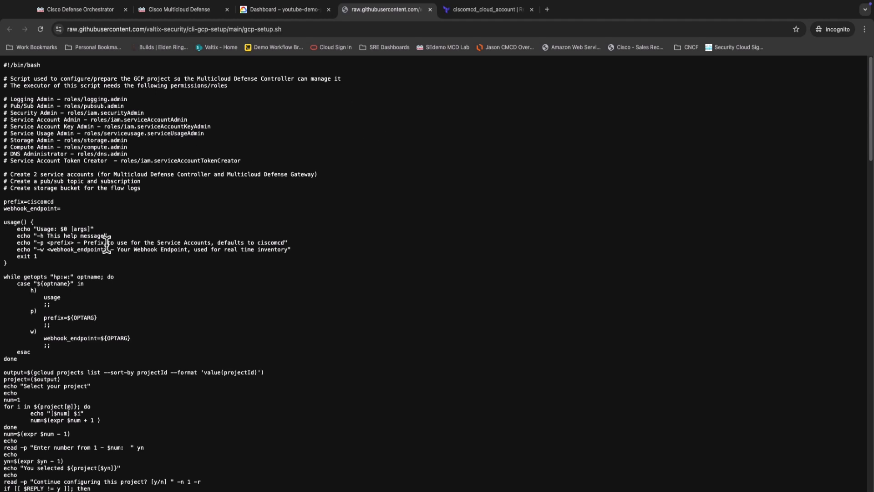
pyautogui.scroll(-5, 108, 248)
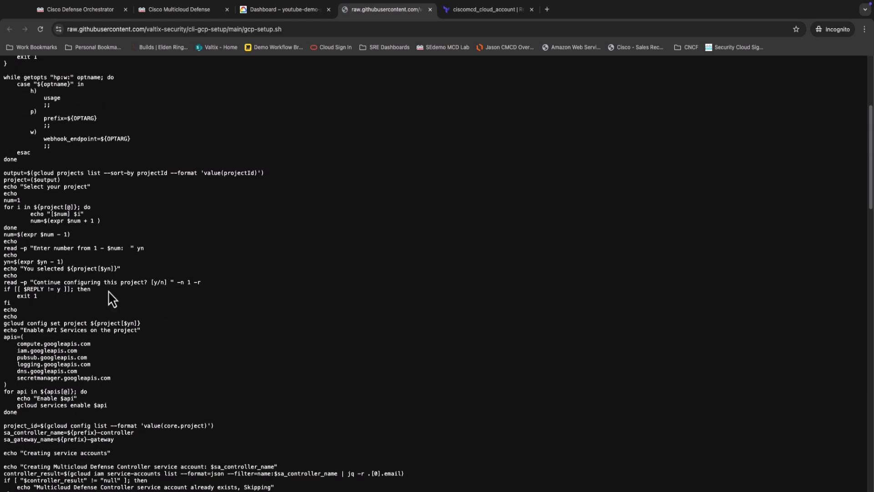
pyautogui.scroll(3, 74, 218)
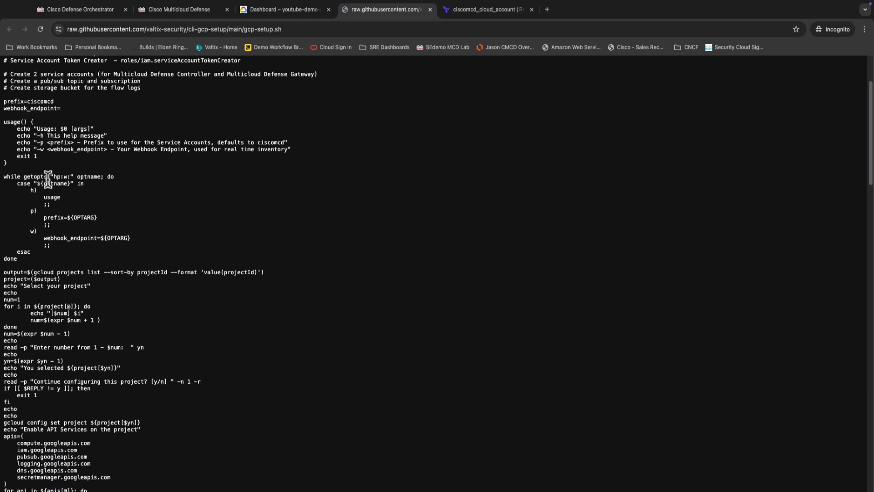
pyautogui.moveTo(16, 143); pyautogui.dragTo(291, 146)
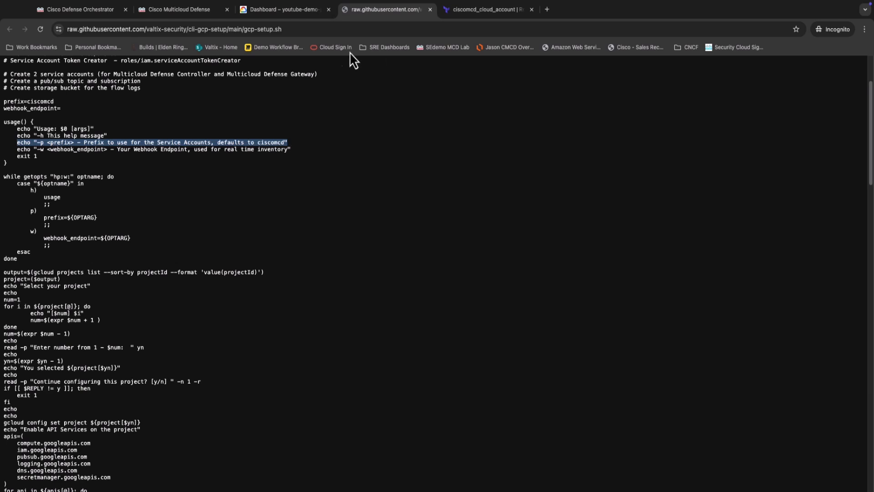
pyautogui.click(284, 10)
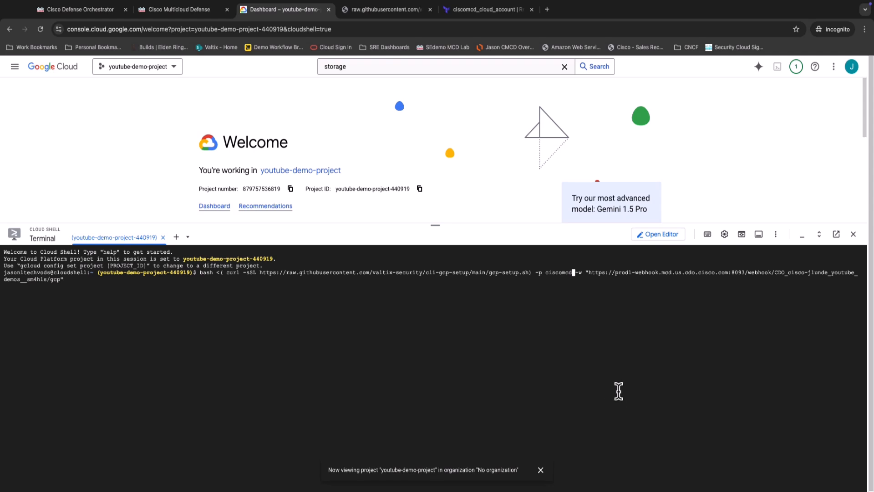
# Run the onboarding script with the prefix ciscomcdyt, choosing project 5, youtube-demo-project-440919, and agreeing to configure it.
pyautogui.write('yt')
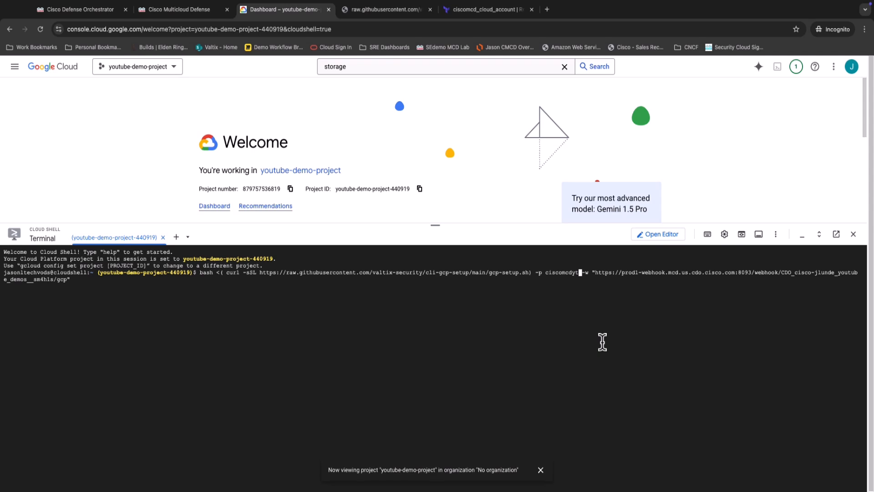
pyautogui.press('Return')
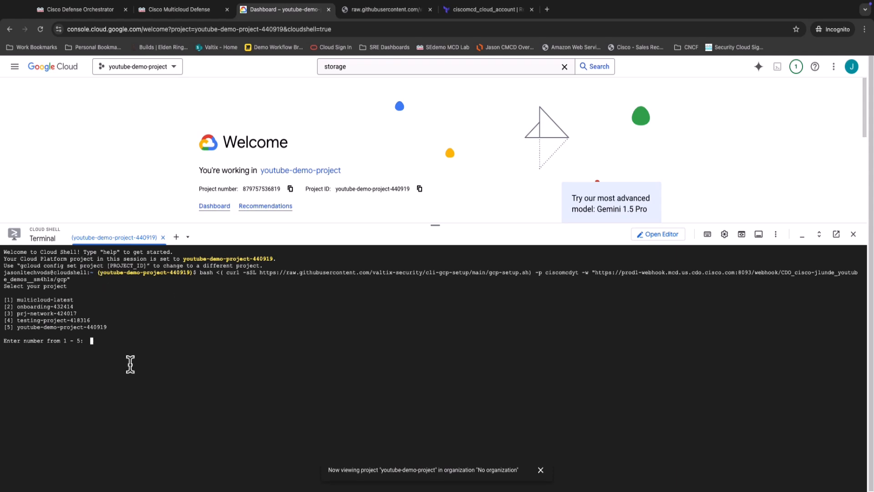
pyautogui.write('5')
pyautogui.press('Return')
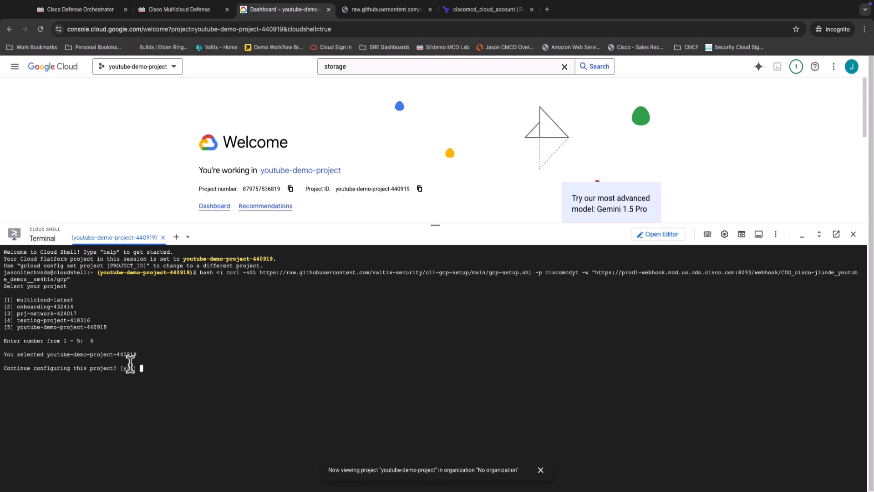
pyautogui.write('y')
pyautogui.press('Return')
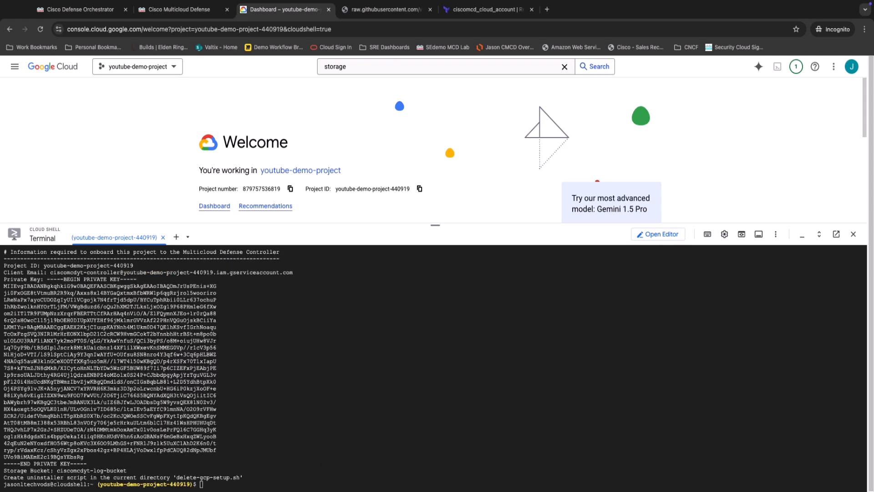
# Review the onboarding script's output in Cloud Shell and copy the project ID from its onboarding information.
pyautogui.scroll(1, 172, 362)
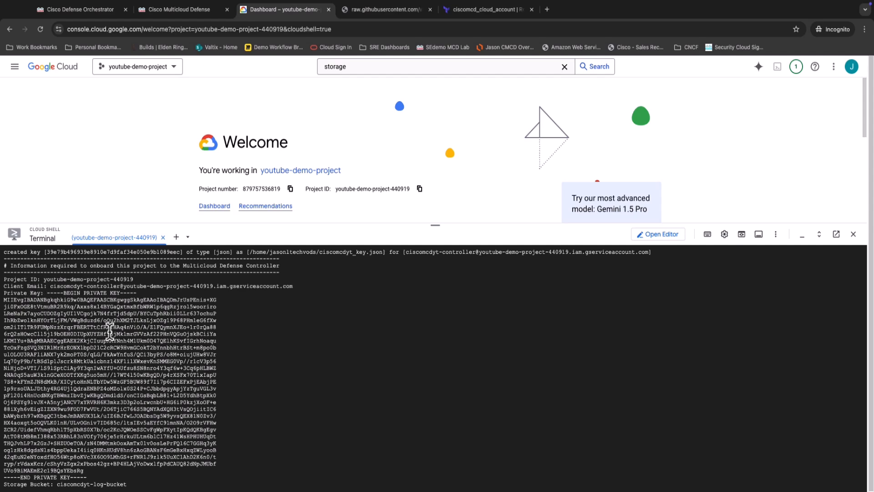
pyautogui.scroll(5, 109, 331)
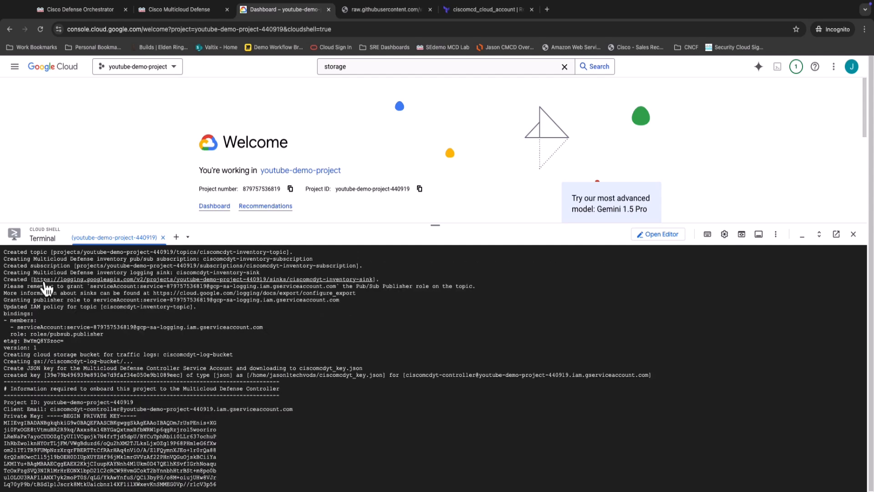
pyautogui.scroll(3, 68, 273)
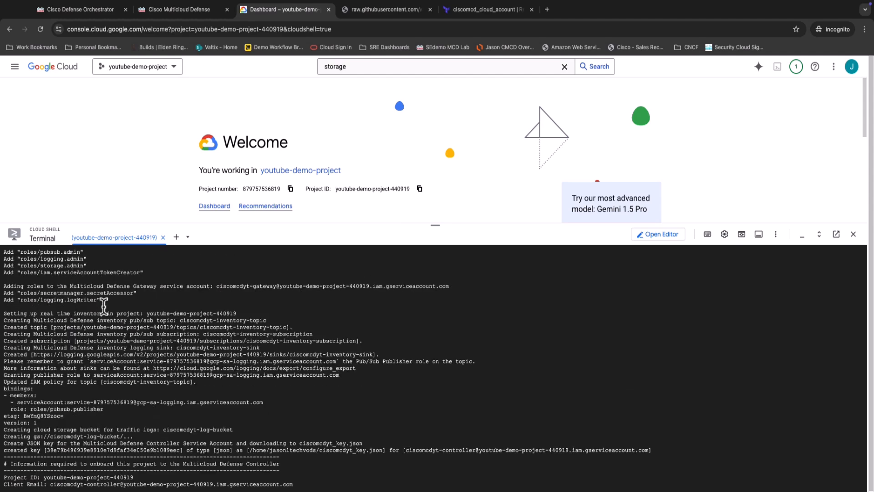
pyautogui.scroll(-1, 112, 344)
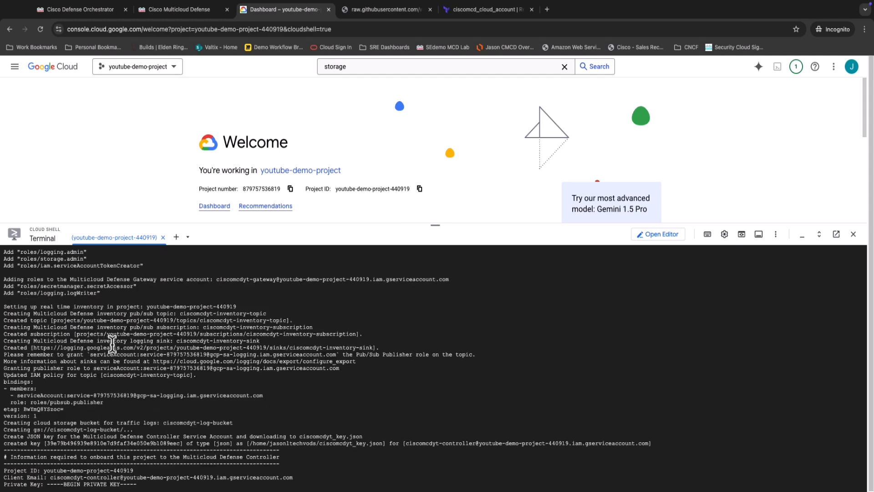
pyautogui.scroll(-5, 112, 344)
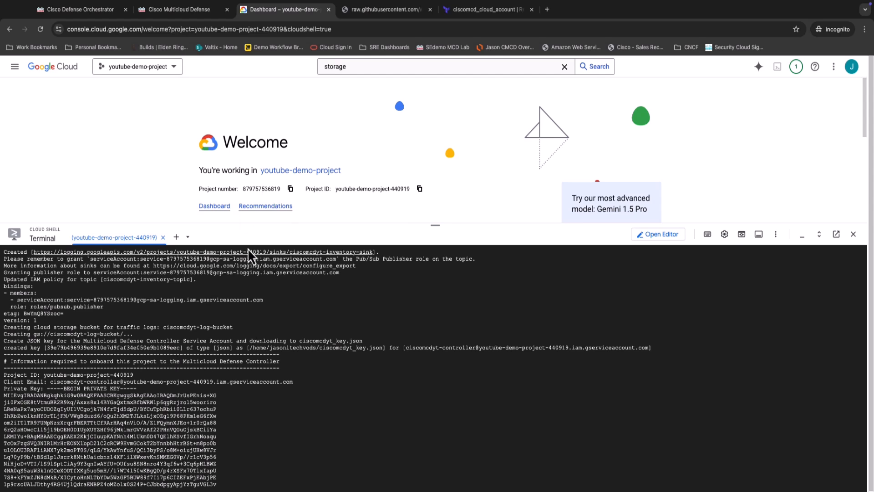
pyautogui.moveTo(44, 375); pyautogui.dragTo(135, 375)
pyautogui.press('super+c')
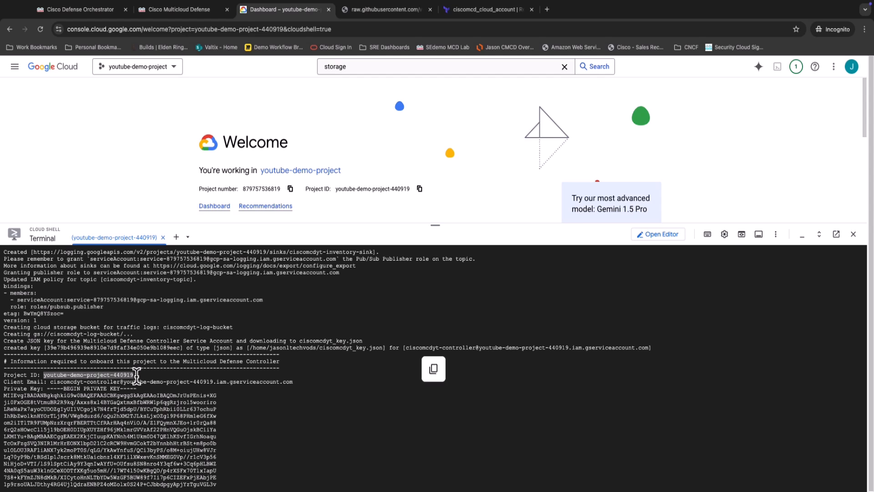
# In the Multicloud Defense GCP form, name the account yt_gcp_demo and set the project ID to youtube-demo-project-440919.
pyautogui.click(194, 12)
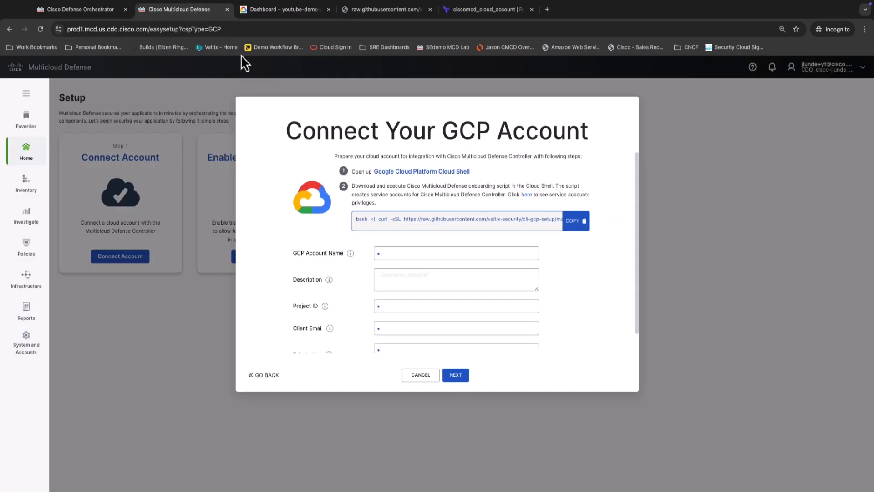
pyautogui.click(423, 252)
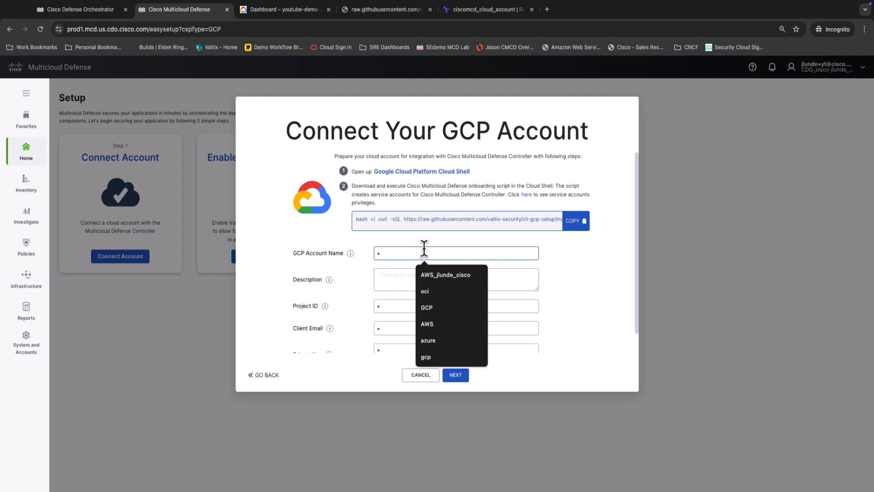
pyautogui.write('y')
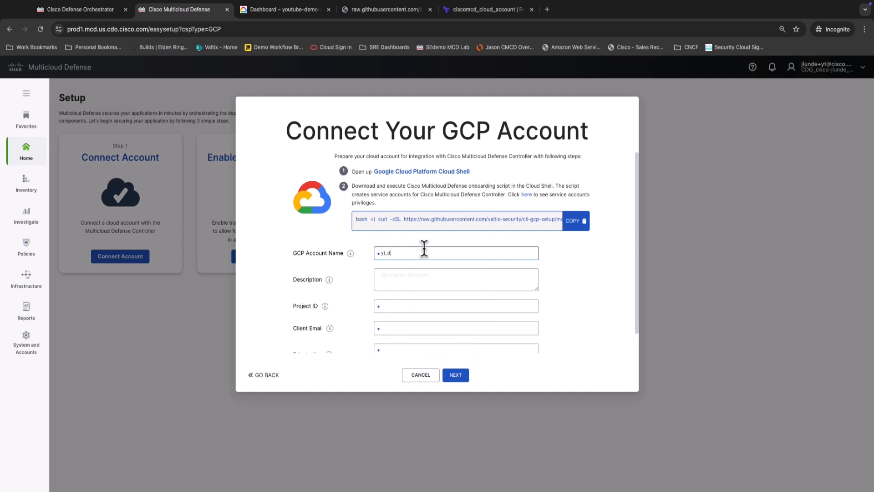
pyautogui.write('t_gcp_demo')
pyautogui.click(409, 305)
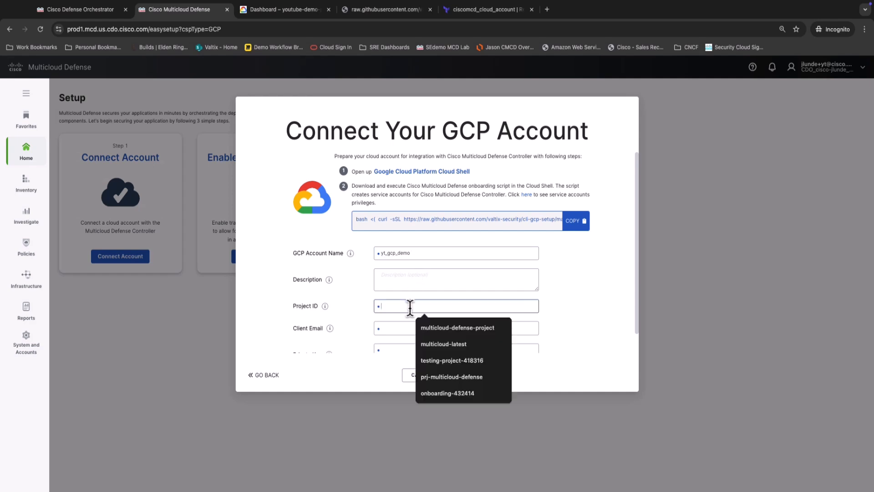
pyautogui.press('super+v')
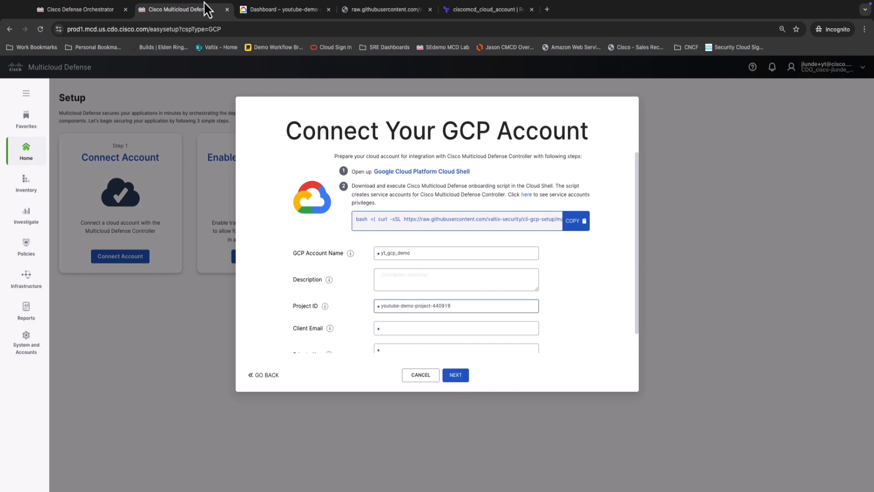
# Copy the client email from the script output in Cloud Shell into the Client Email field of the Multicloud Defense GCP form.
pyautogui.click(279, 20)
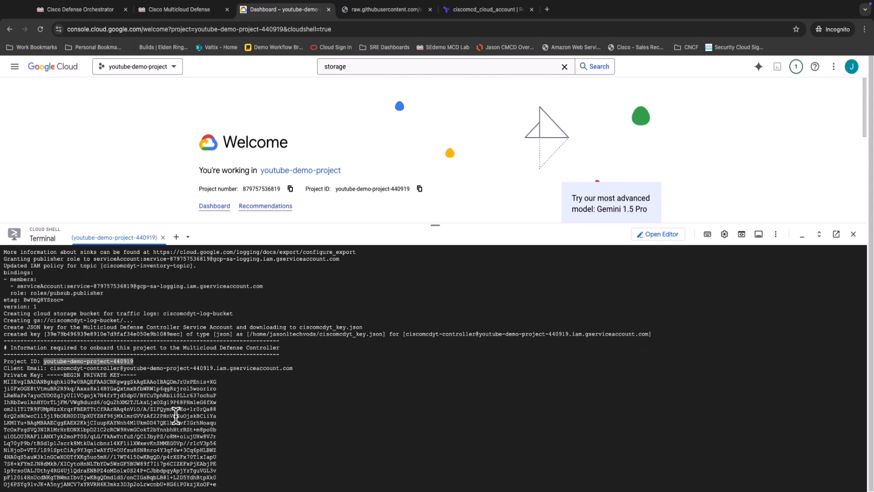
pyautogui.scroll(-2, 167, 426)
pyautogui.moveTo(49, 342); pyautogui.dragTo(296, 345)
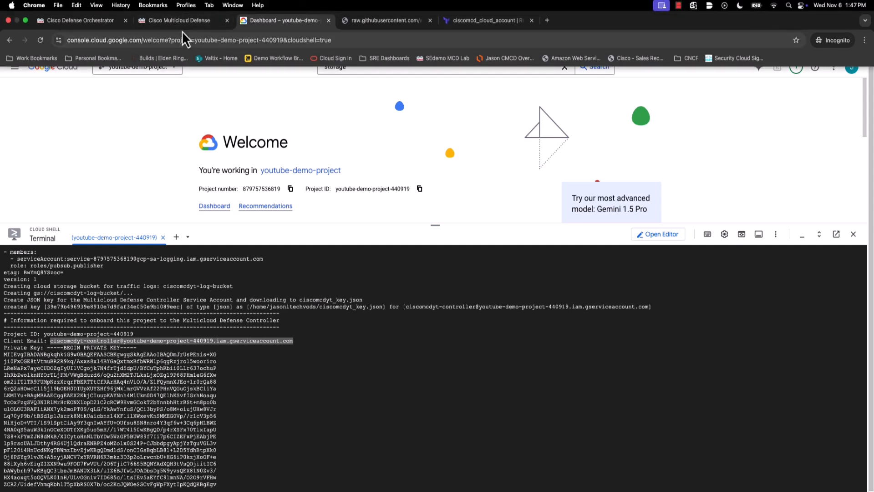
pyautogui.click(182, 28)
pyautogui.scroll(-2, 439, 326)
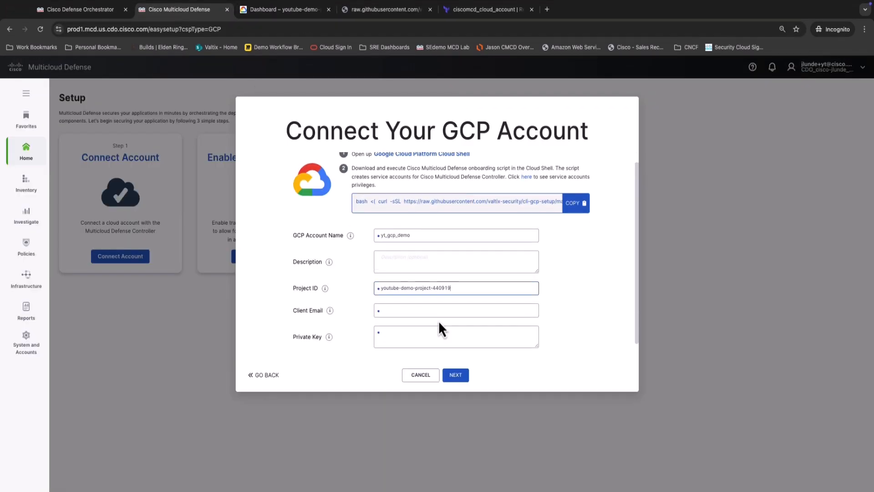
pyautogui.click(437, 308)
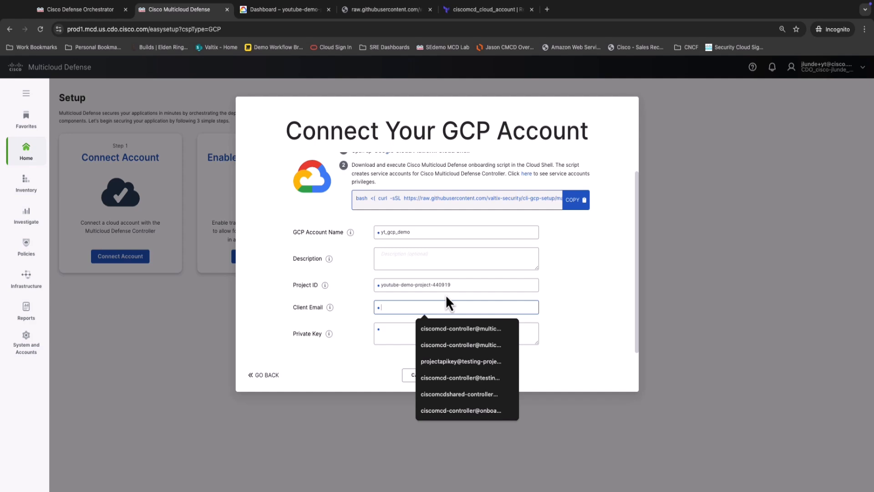
pyautogui.press('super+v')
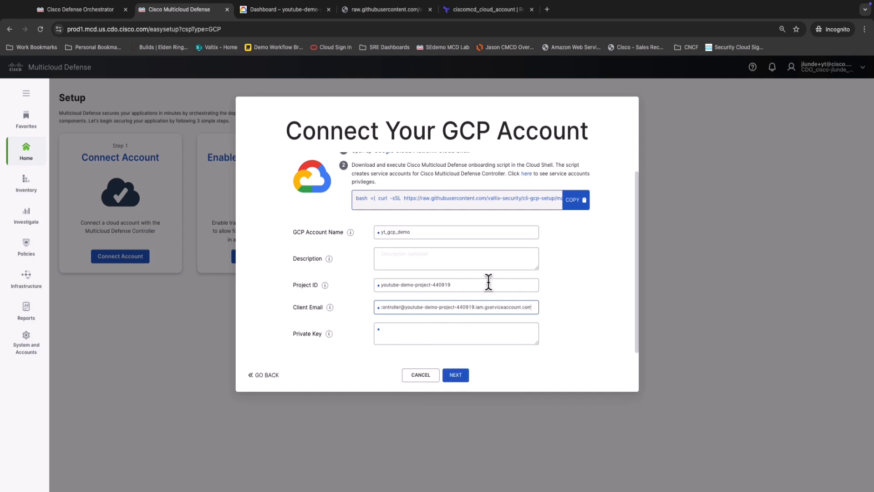
# Copy the entire private key from the Cloud Shell output into the form's Private Key field and submit the GCP account connection.
pyautogui.click(286, 9)
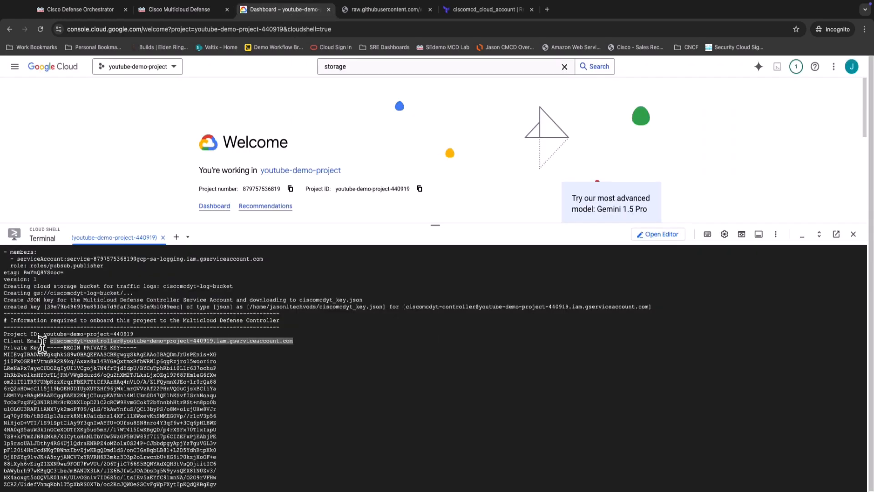
pyautogui.moveTo(48, 348); pyautogui.dragTo(89, 463)
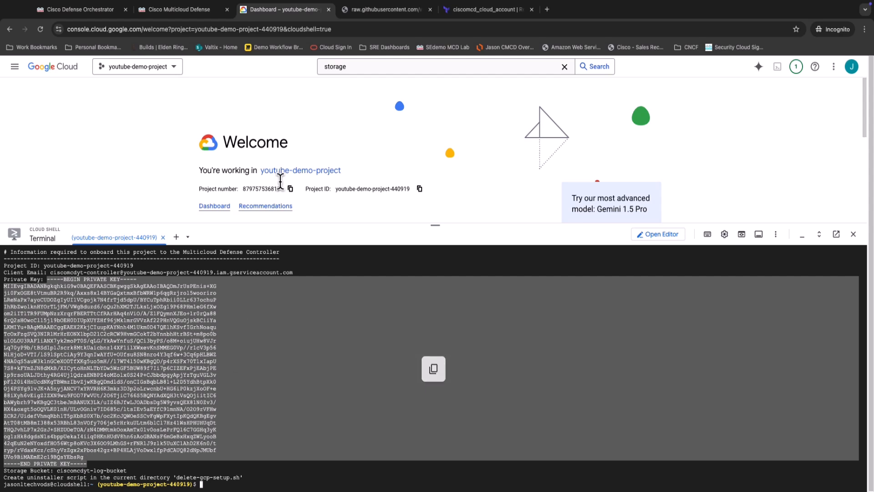
pyautogui.click(193, 13)
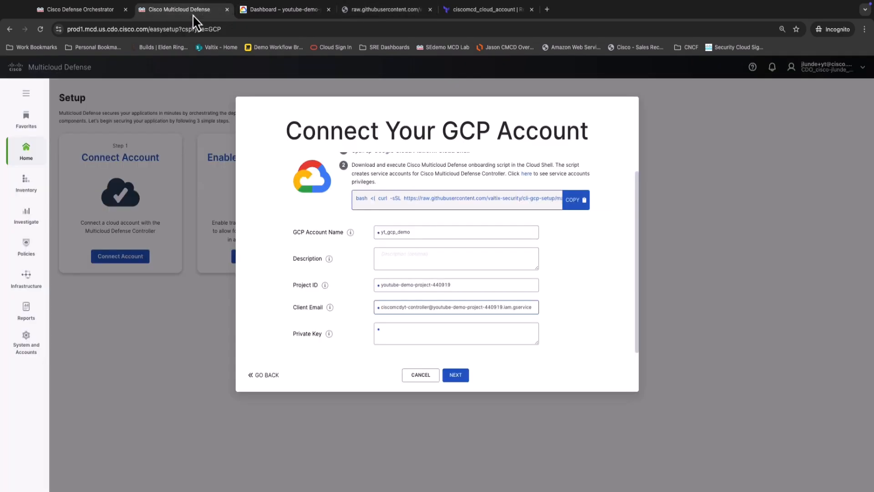
pyautogui.click(463, 339)
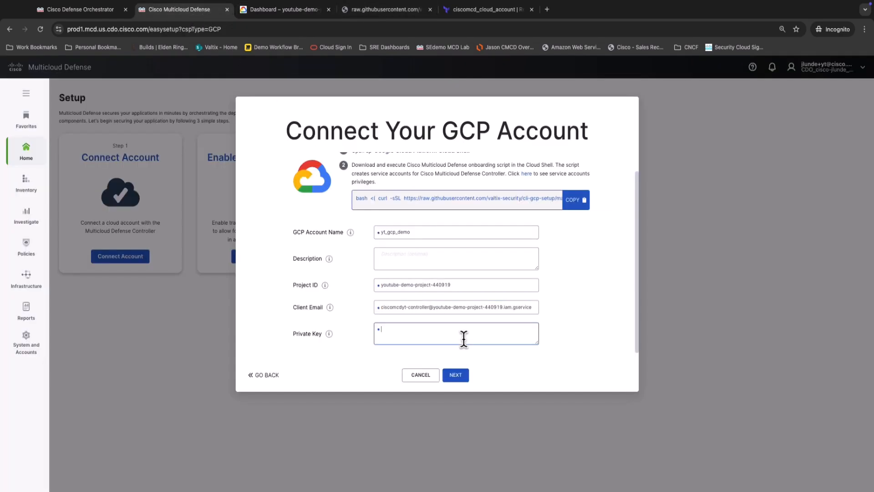
pyautogui.press('super+v')
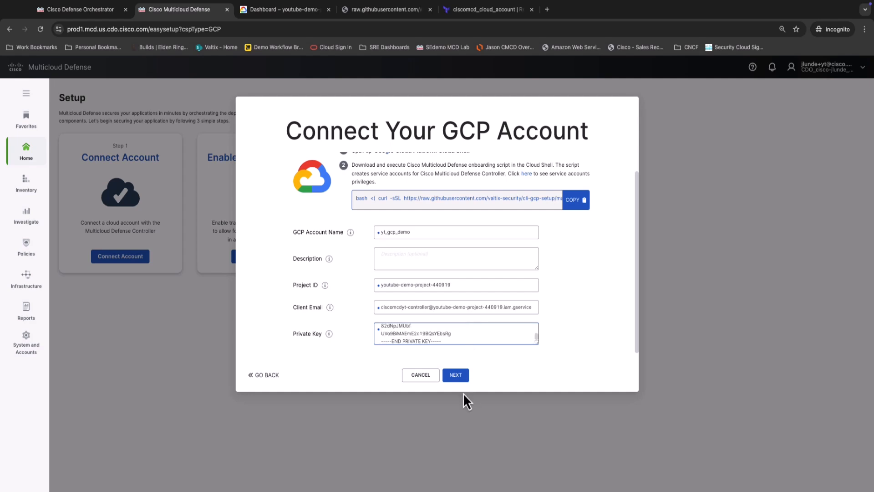
pyautogui.click(458, 376)
pyautogui.scroll(-1, 522, 330)
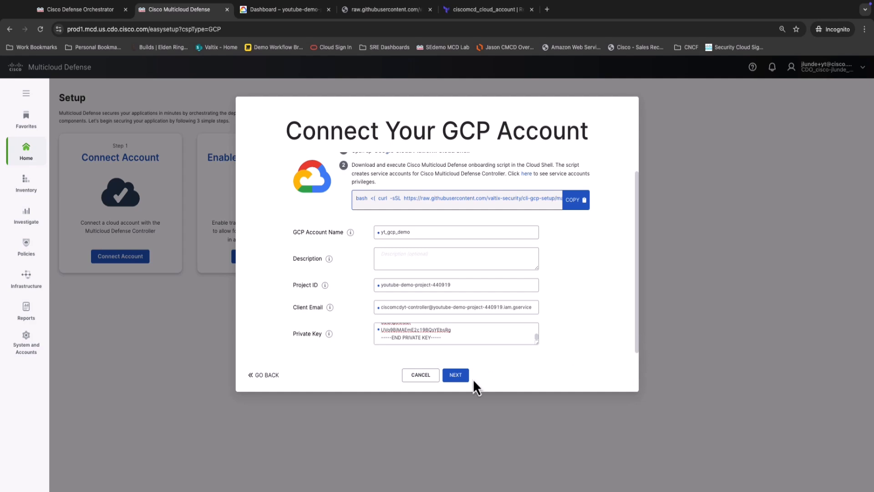
pyautogui.click(458, 376)
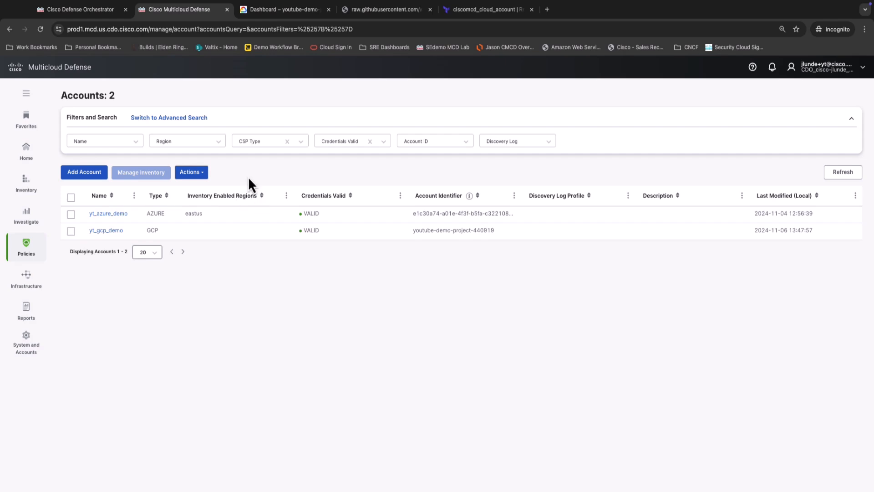
# Open inventory management for the yt_gcp_demo account and add us-central1 as an inventory monitoring region.
pyautogui.click(71, 230)
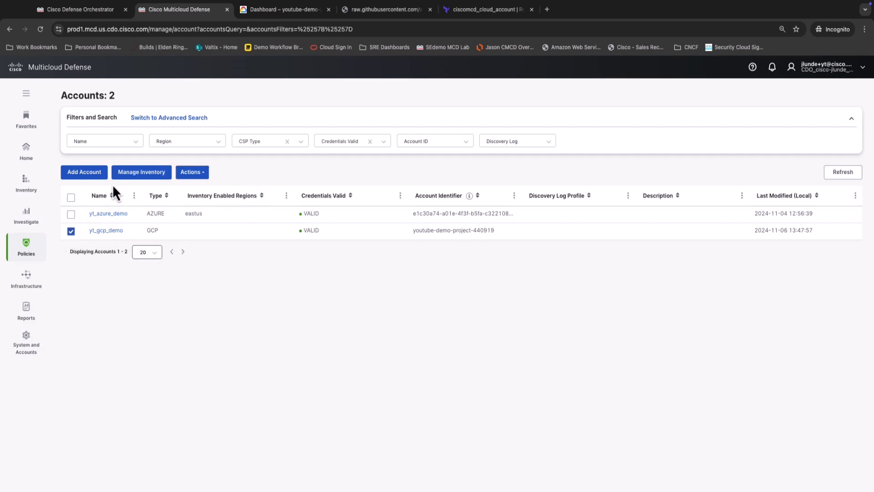
pyautogui.click(130, 173)
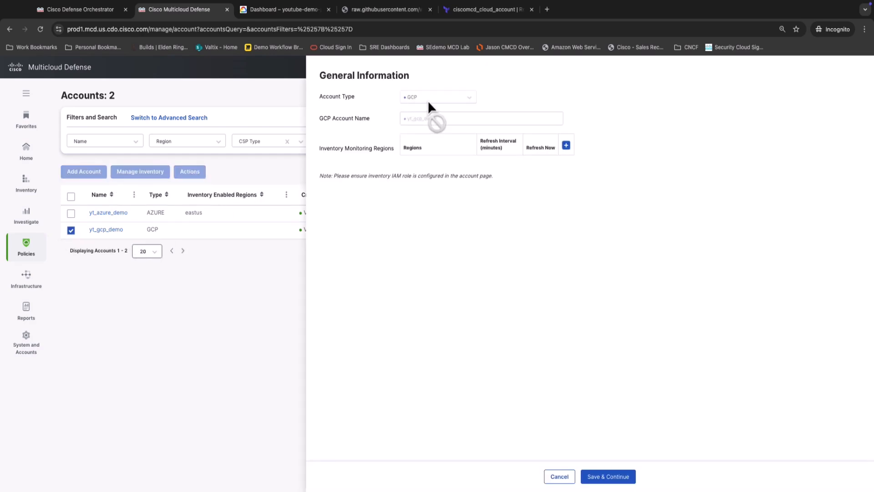
pyautogui.click(566, 146)
pyautogui.click(462, 173)
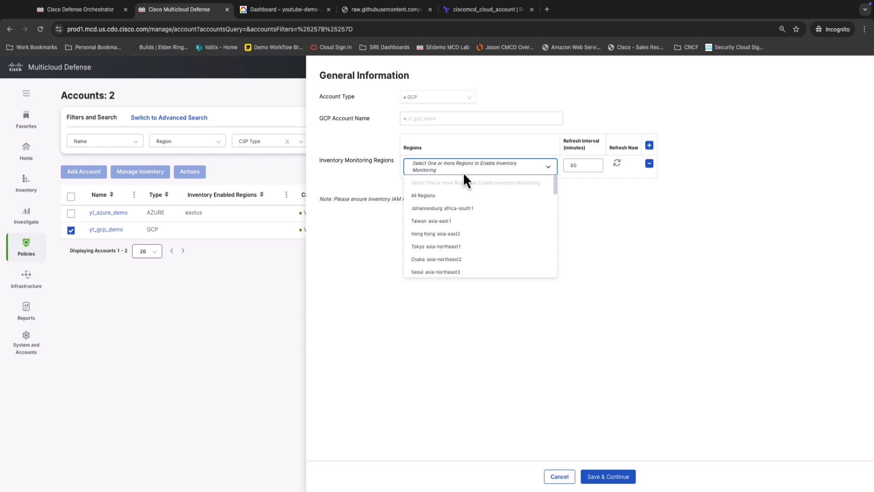
pyautogui.write('cen')
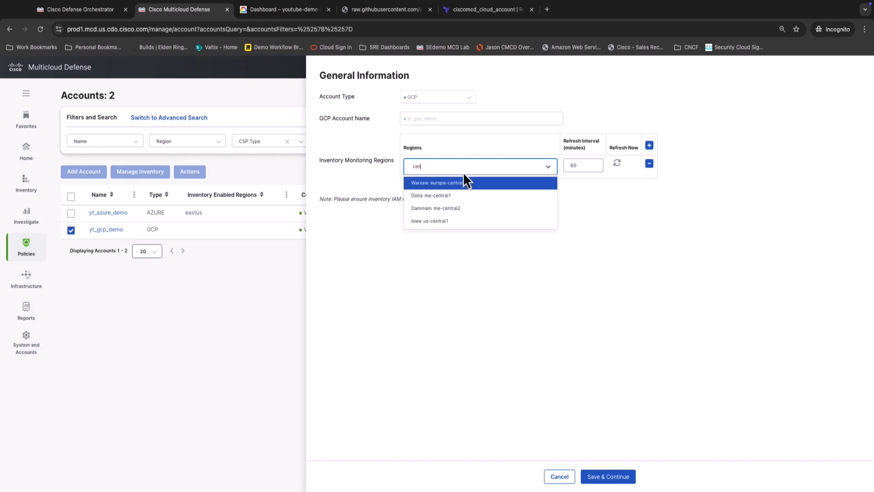
pyautogui.press('Down')
pyautogui.press('Down')
pyautogui.press('Down')
pyautogui.press('Return')
# Add us-east1 to the inventory monitoring regions and save the inventory settings.
pyautogui.write('east')
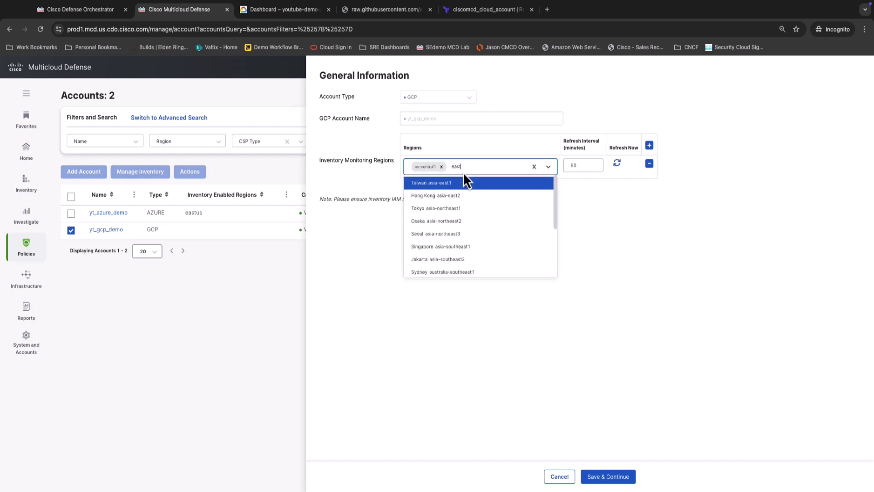
pyautogui.press('Down')
pyautogui.press('Down')
pyautogui.press('Down')
pyautogui.press('Down')
pyautogui.press('Down')
pyautogui.press('Down')
pyautogui.press('Down')
pyautogui.press('Down')
pyautogui.press('Down')
pyautogui.press('Down')
pyautogui.press('Down')
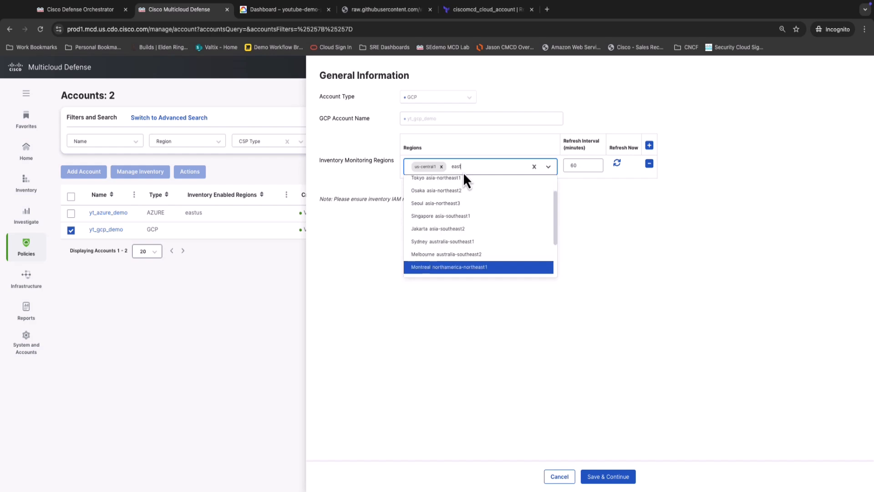
pyautogui.press('Down')
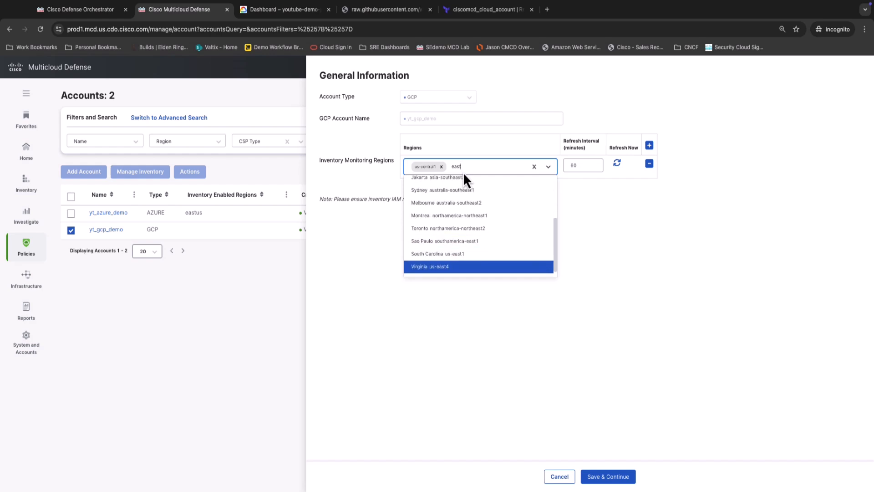
pyautogui.press('Down')
pyautogui.press('Down')
pyautogui.press('Up')
pyautogui.press('Up')
pyautogui.press('Return')
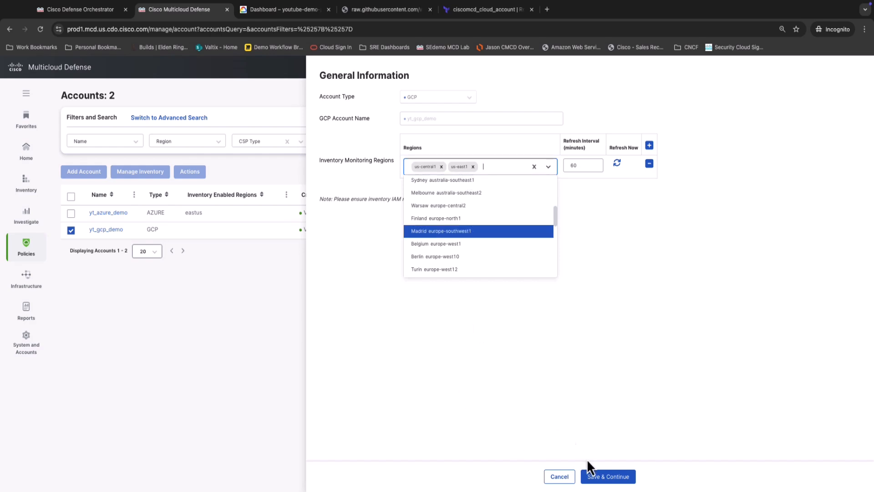
pyautogui.click(599, 478)
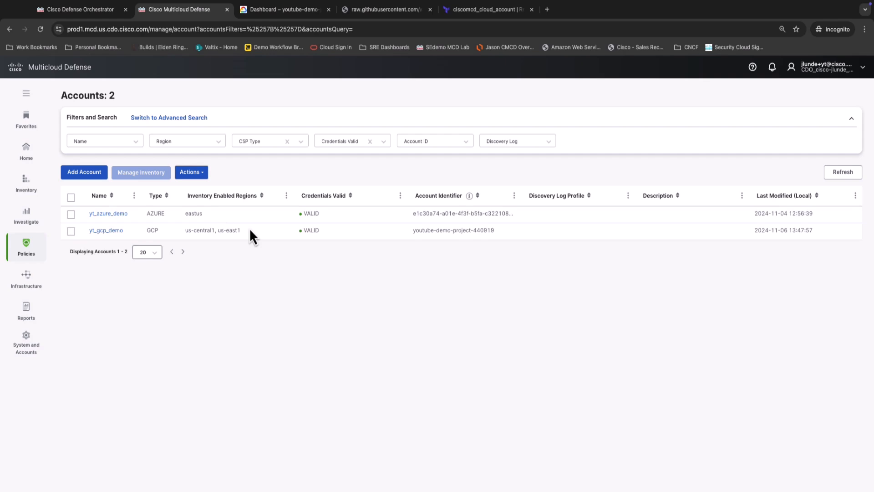
# Review the yt_gcp_demo account details, then examine the VPCs/VNets in the inventory filtered to that account.
pyautogui.click(113, 233)
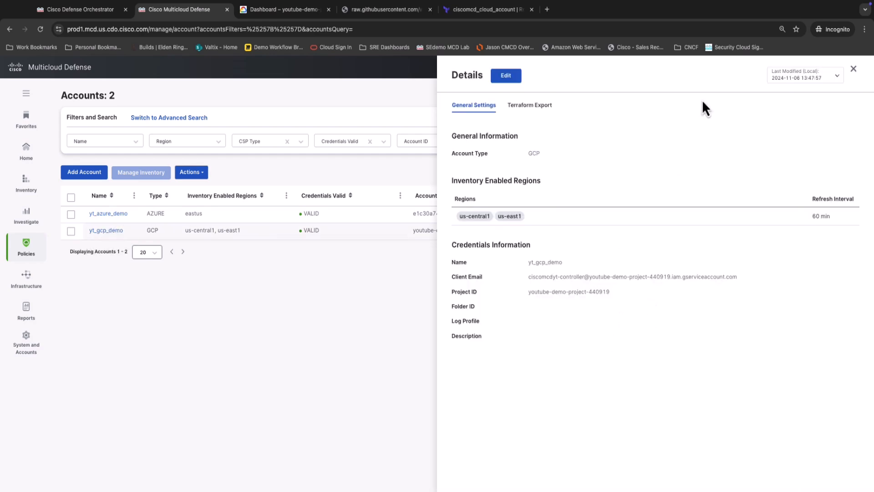
pyautogui.click(853, 69)
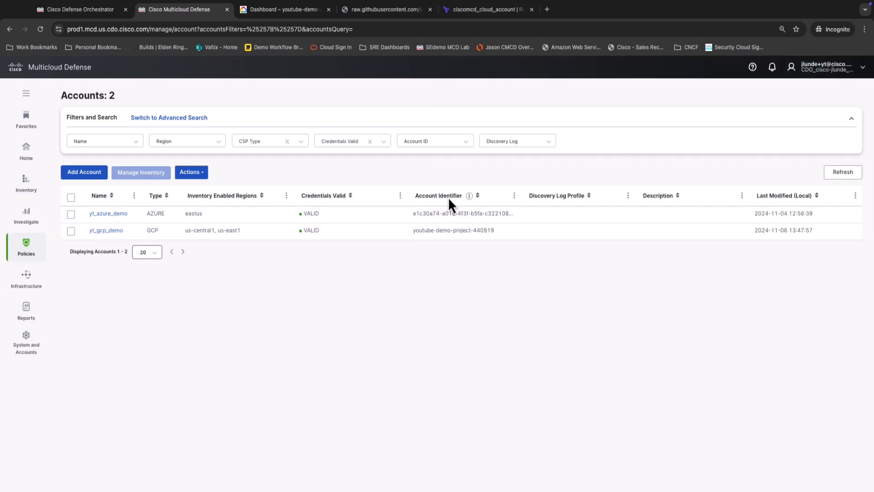
pyautogui.click(45, 195)
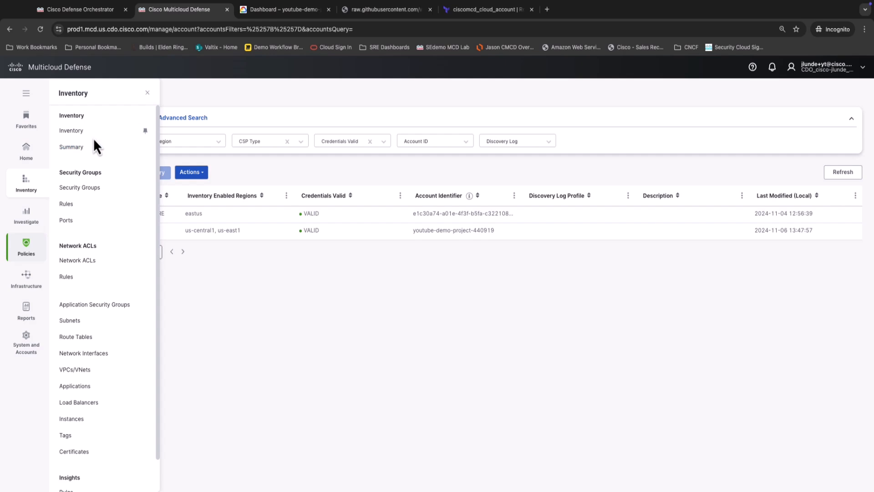
pyautogui.click(73, 132)
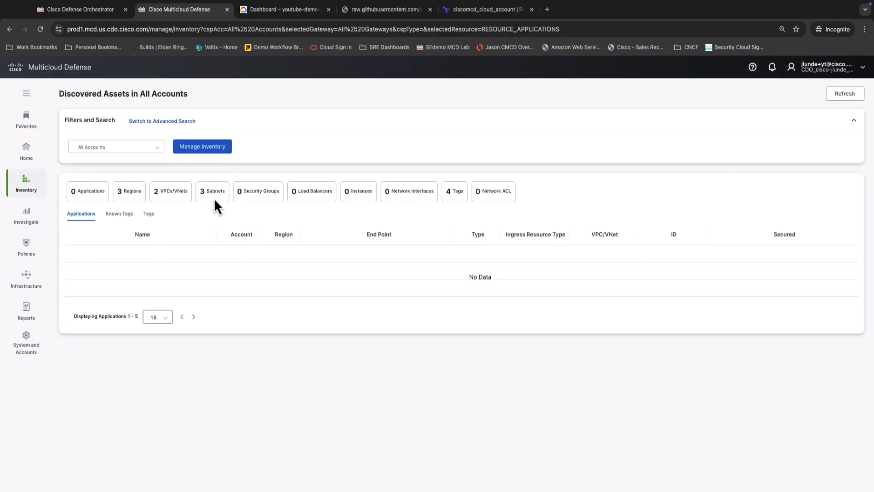
pyautogui.click(138, 151)
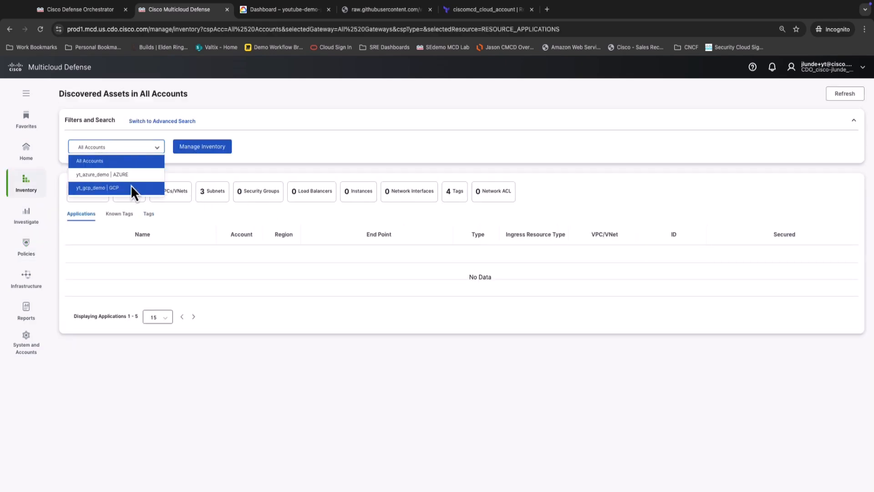
pyautogui.click(103, 192)
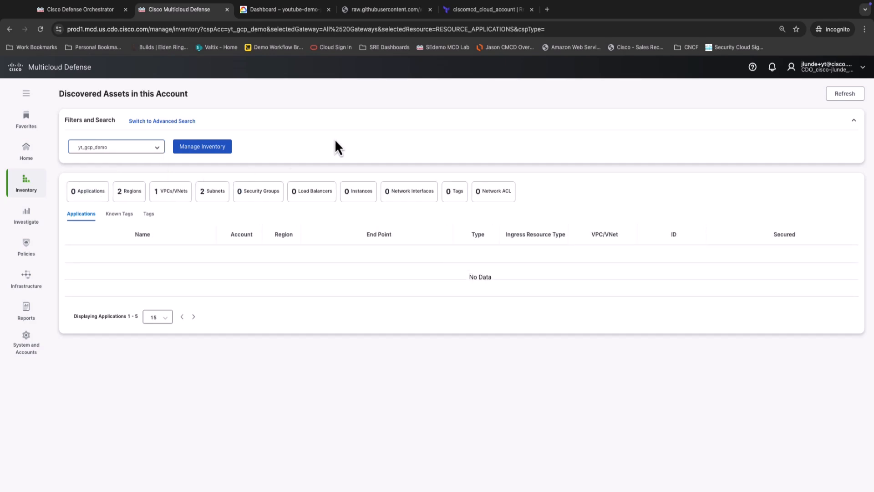
pyautogui.click(172, 197)
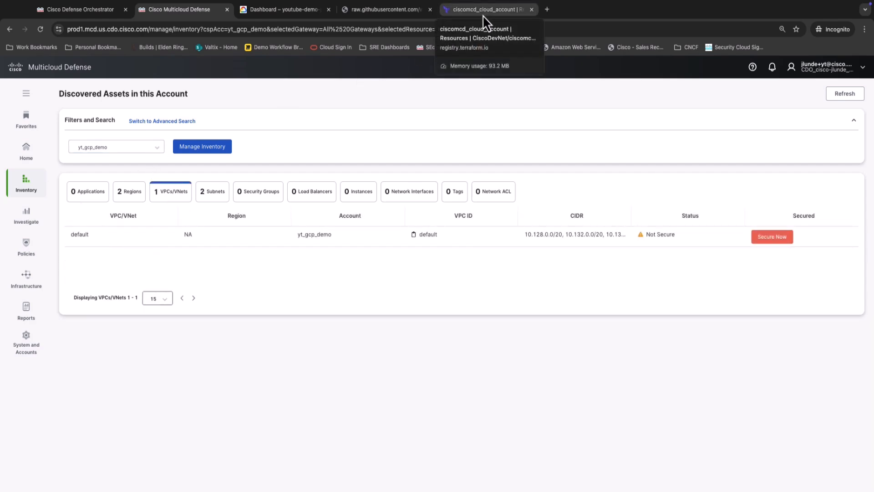
# In the Google Cloud console, minimize Cloud Shell and open the form for creating a VPC network in youtube-demo-project.
pyautogui.click(293, 13)
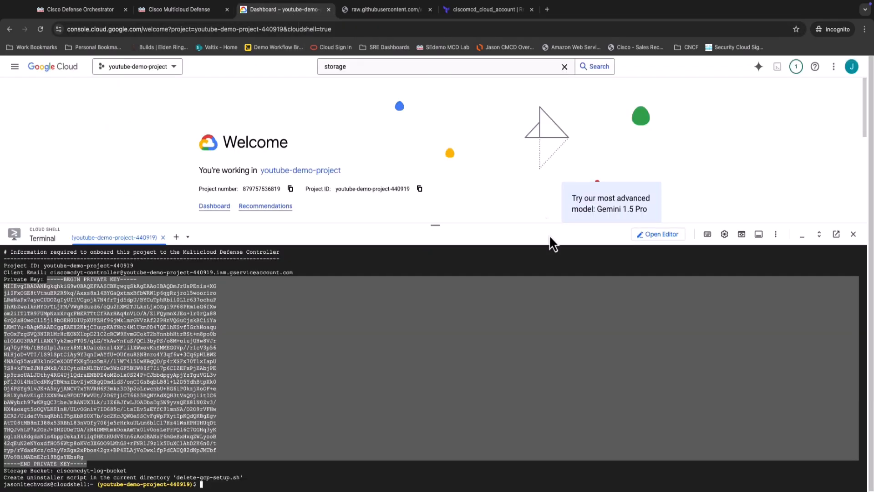
pyautogui.click(803, 235)
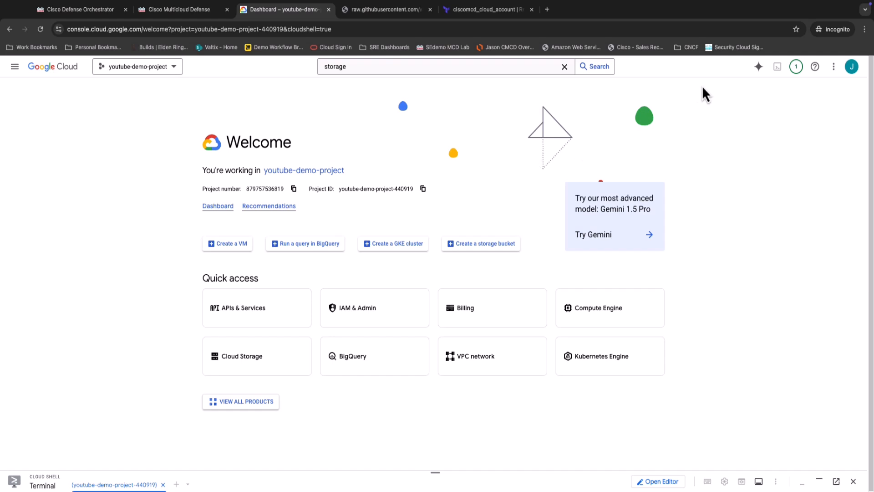
pyautogui.click(14, 66)
pyautogui.moveTo(67, 268)
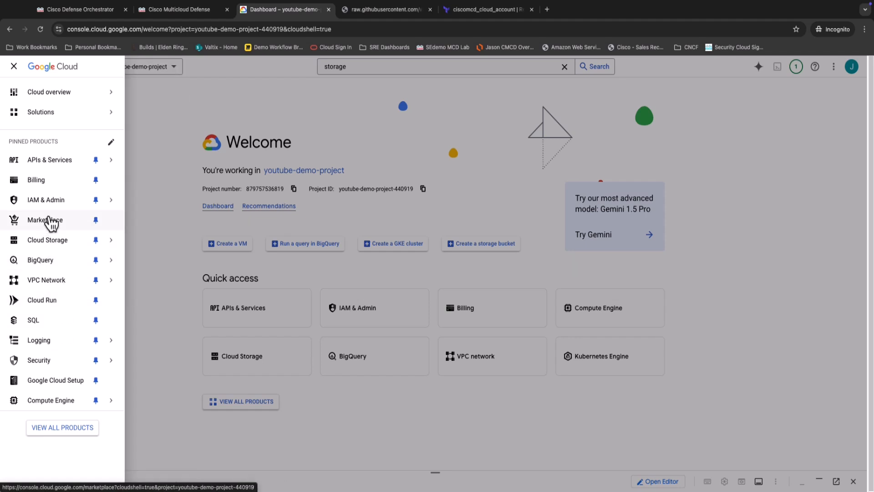
pyautogui.moveTo(50, 210)
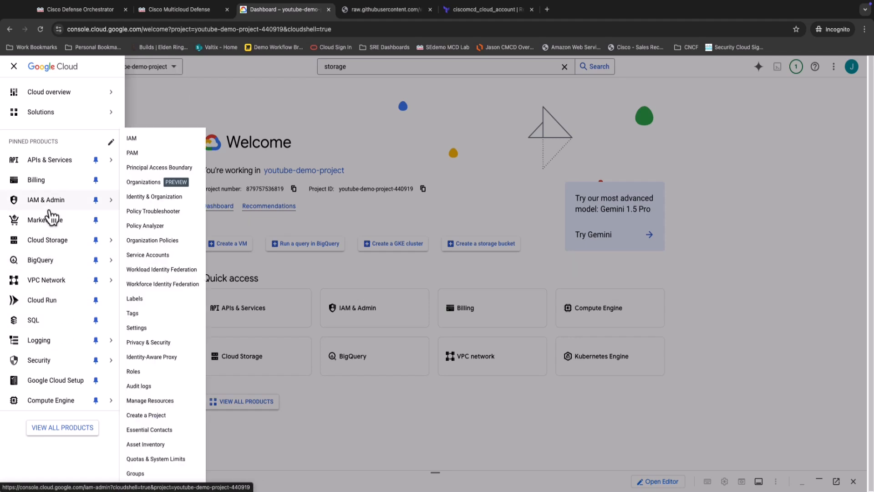
pyautogui.moveTo(54, 285)
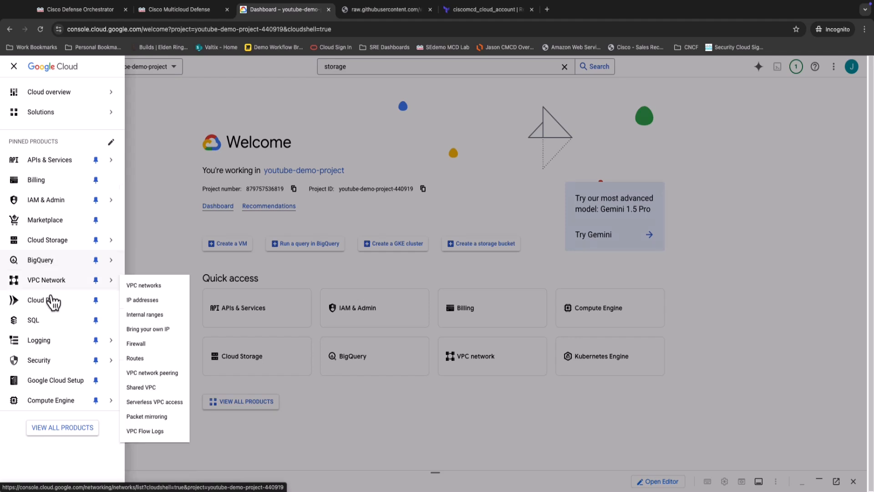
pyautogui.click(141, 285)
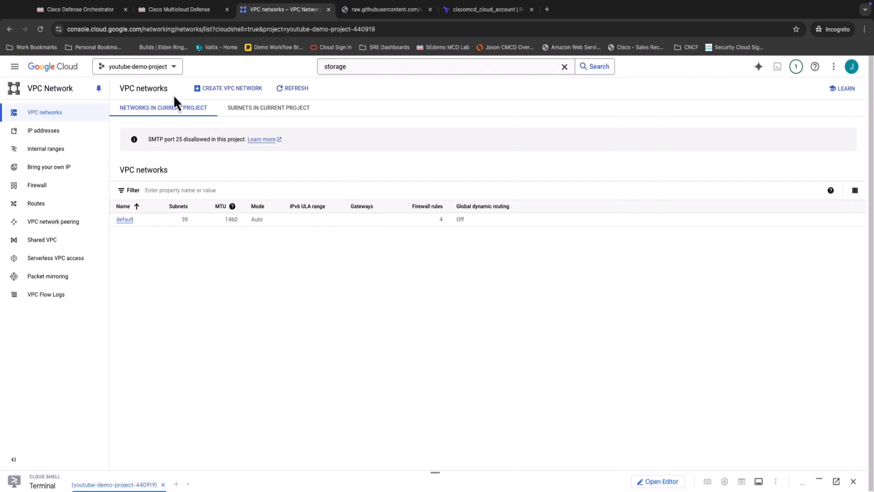
pyautogui.click(230, 91)
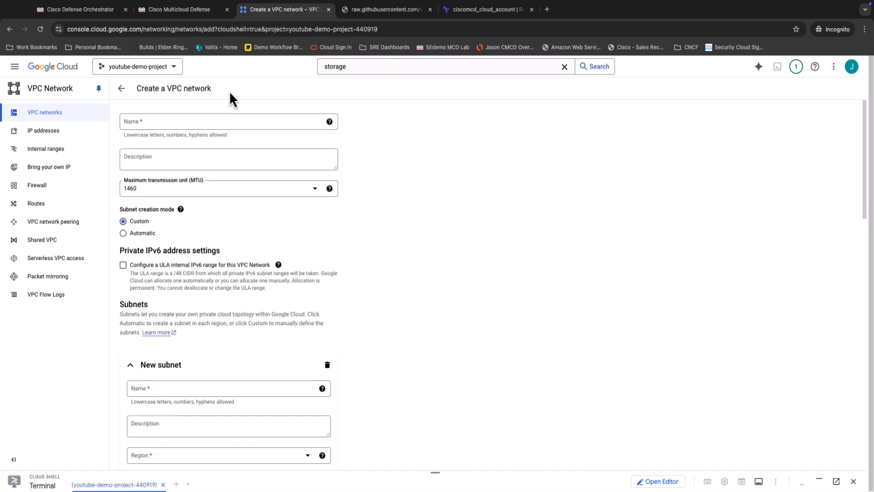
# Name the new VPC network yt_test_vpc.
pyautogui.click(235, 121)
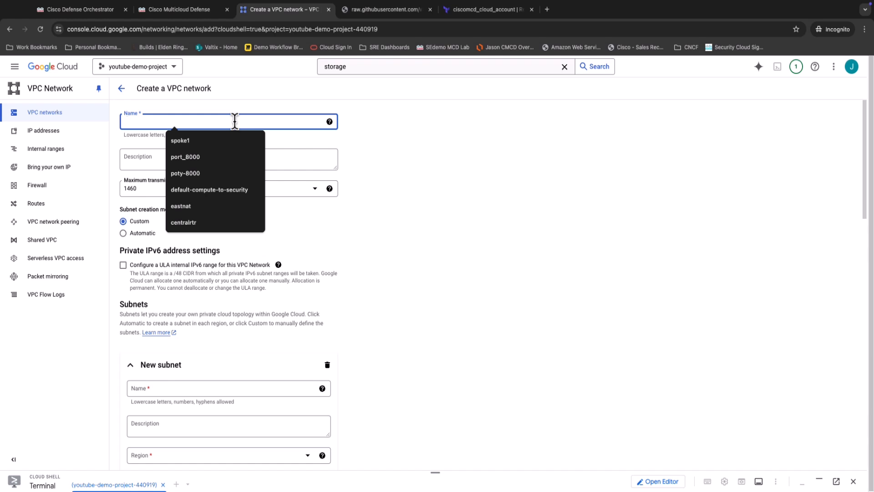
pyautogui.write('yt_test_vpc')
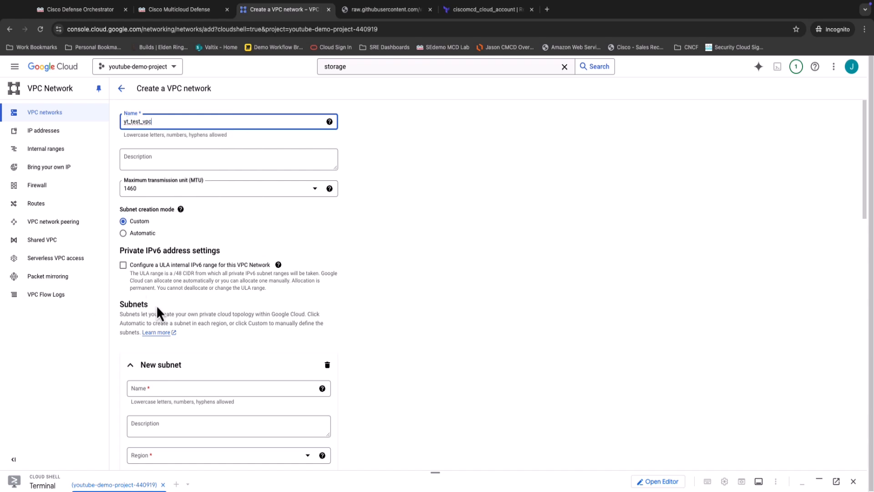
# Name the new subnet test_subnet.
pyautogui.scroll(-1, 228, 308)
pyautogui.scroll(-2, 228, 314)
pyautogui.click(222, 307)
pyautogui.scroll(1, 245, 326)
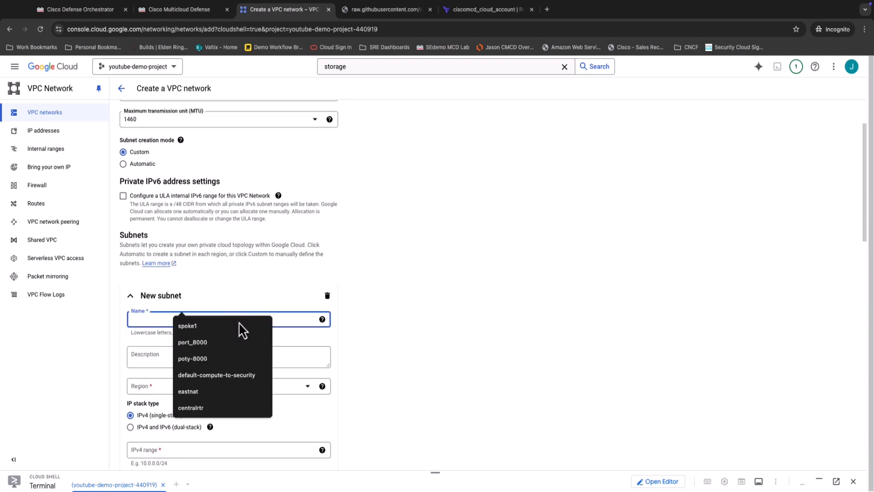
pyautogui.click(288, 254)
pyautogui.click(249, 314)
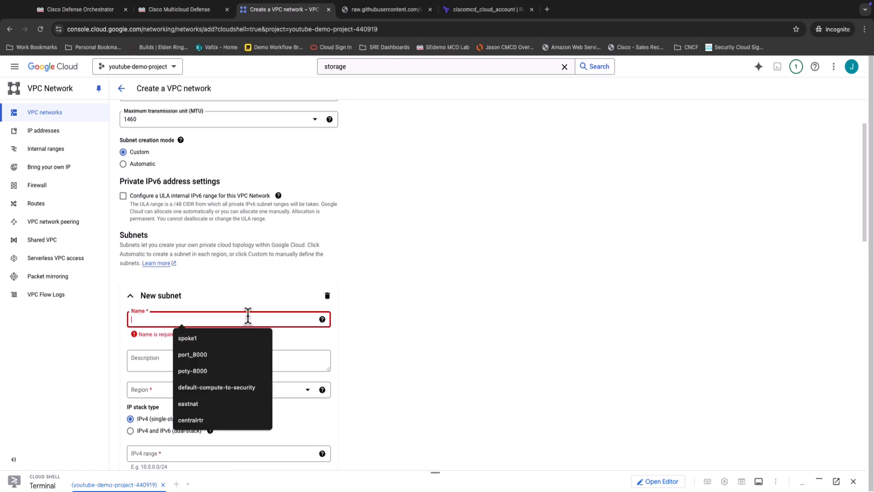
pyautogui.write('test_')
pyautogui.write('subnet')
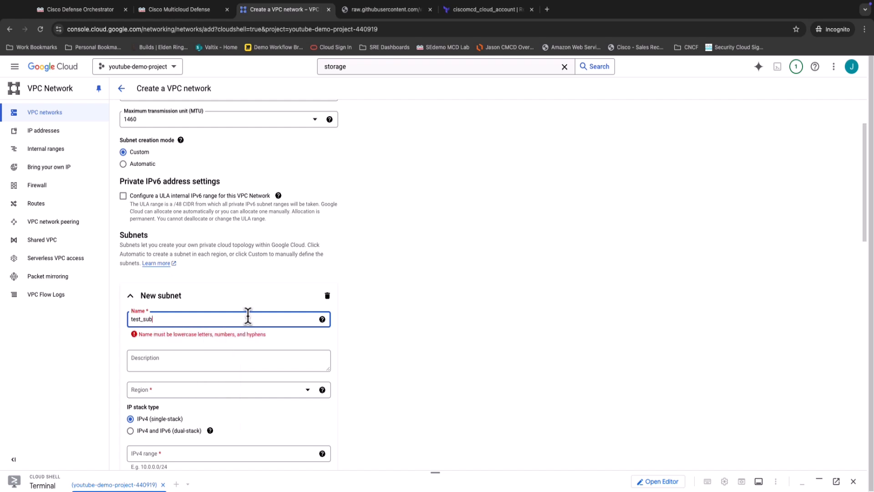
# Set the new subnet's region to us-central1.
pyautogui.click(235, 398)
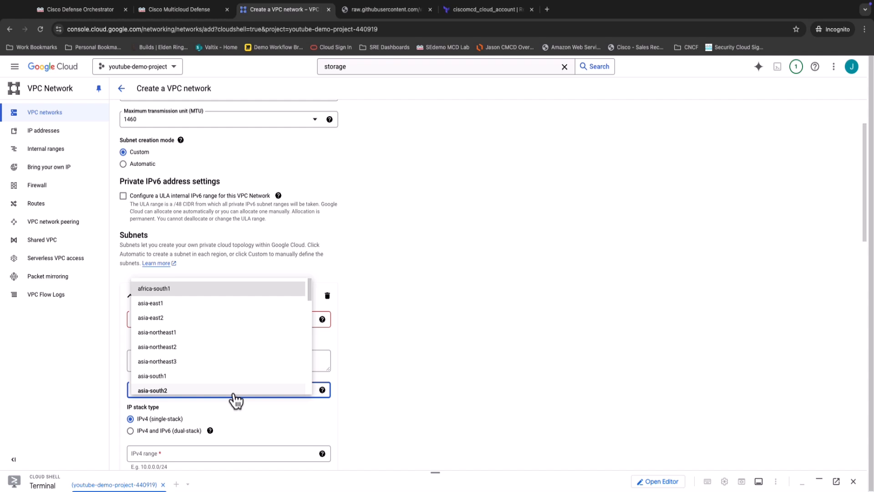
pyautogui.scroll(-2, 283, 383)
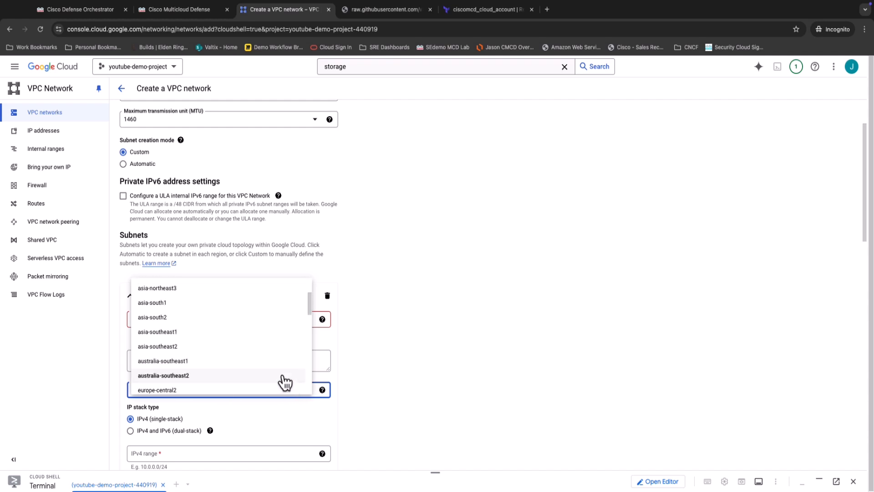
pyautogui.scroll(-6, 268, 364)
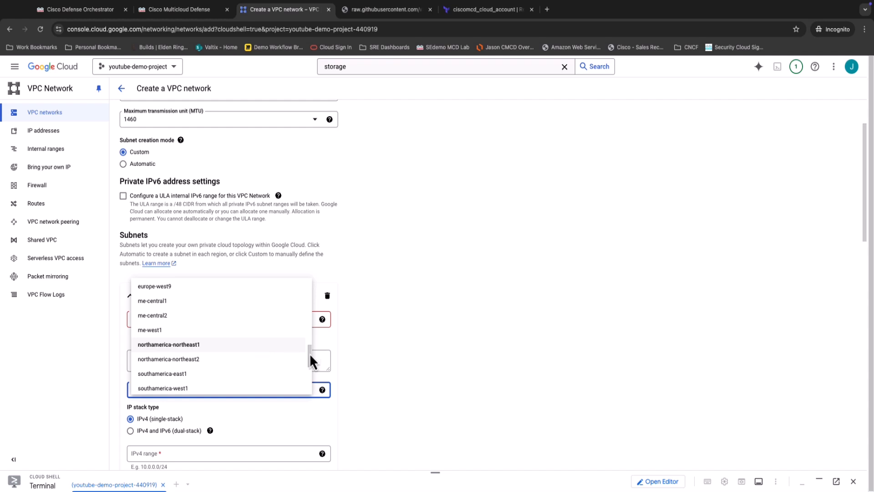
pyautogui.click(249, 410)
pyautogui.click(249, 401)
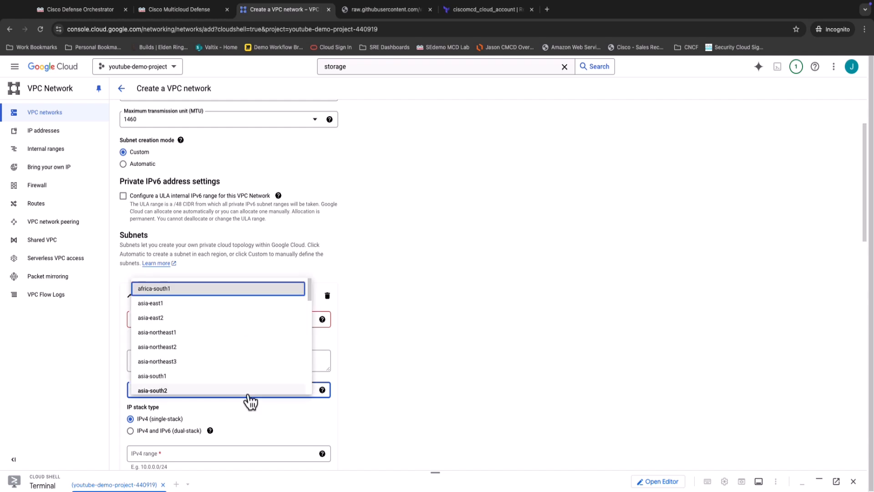
pyautogui.press('n')
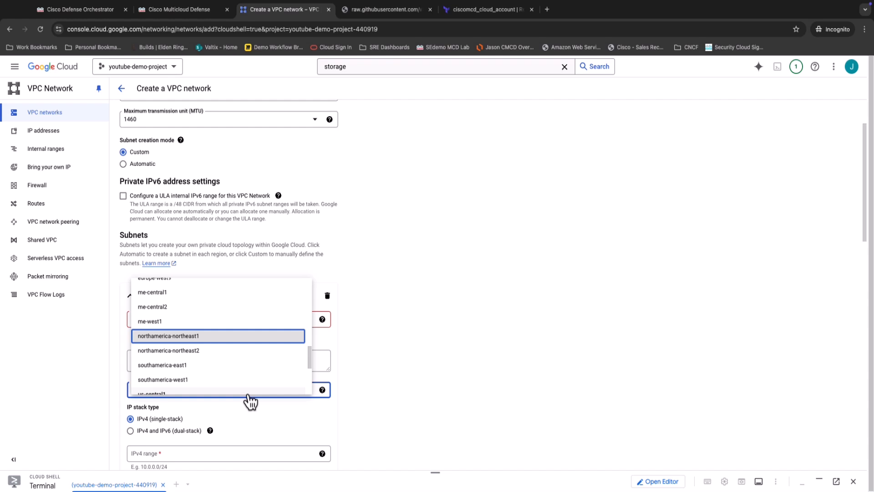
pyautogui.press('Up')
pyautogui.press('Up')
pyautogui.press('Down')
pyautogui.press('Down')
pyautogui.press('Down')
pyautogui.press('Down')
pyautogui.press('Down')
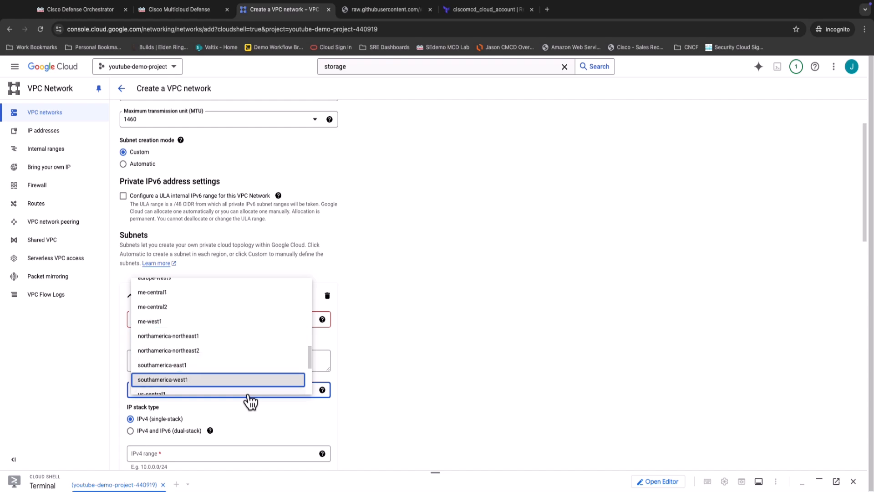
pyautogui.press('Down')
pyautogui.press('Return')
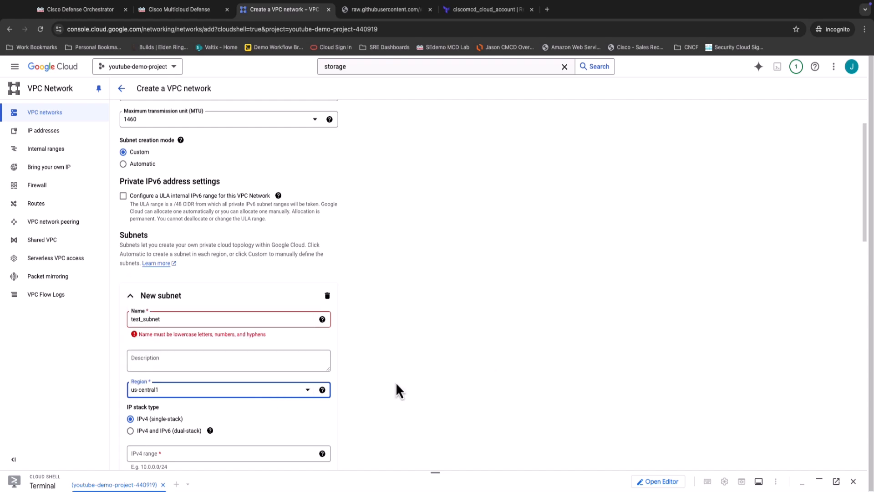
# Set the subnet's IPv4 range to 10.0.0.0/16.
pyautogui.scroll(-3, 231, 364)
pyautogui.click(218, 337)
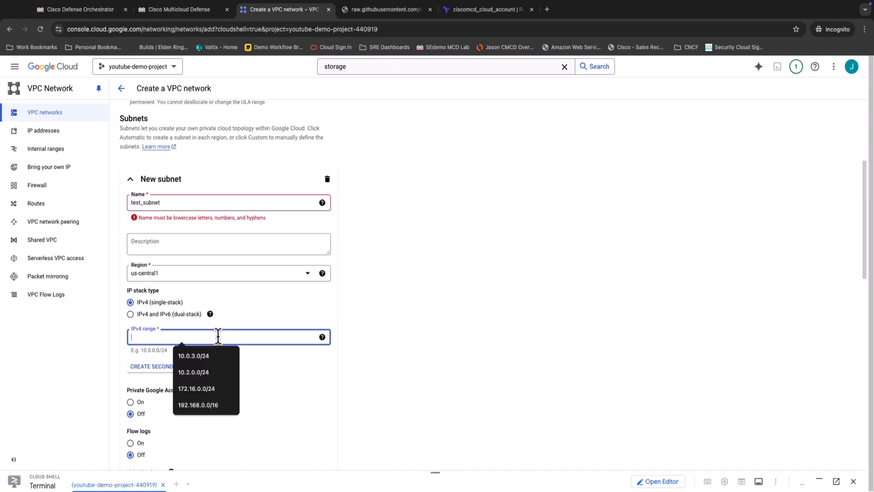
pyautogui.write('10.0.0.0')
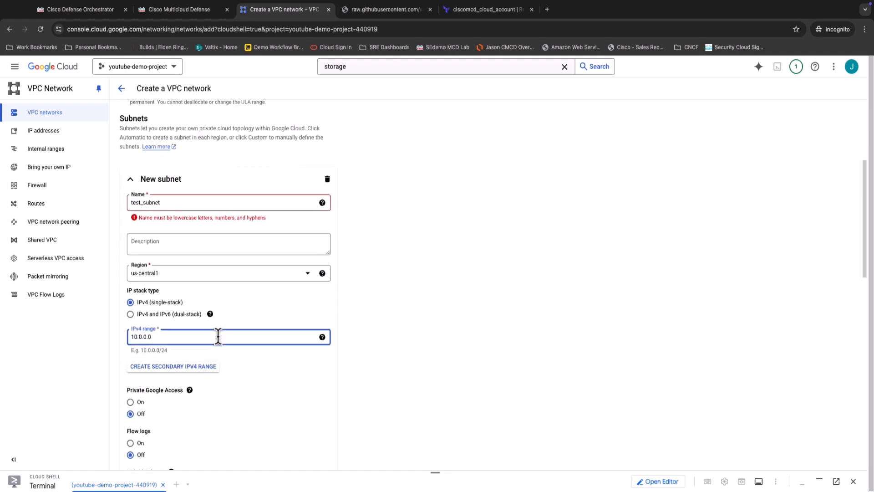
pyautogui.write('/16')
pyautogui.click(456, 388)
# Try to create the VPC network with the default firewall, routing and DNS settings.
pyautogui.scroll(-7, 458, 384)
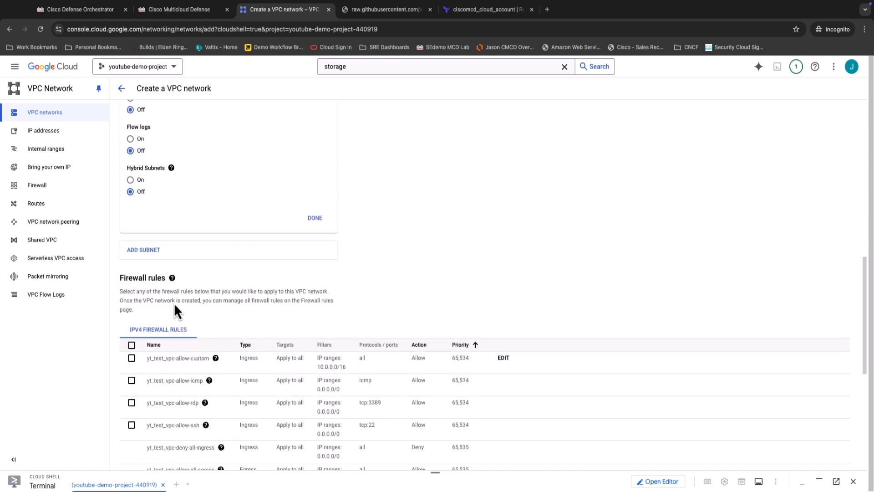
pyautogui.scroll(-2, 369, 273)
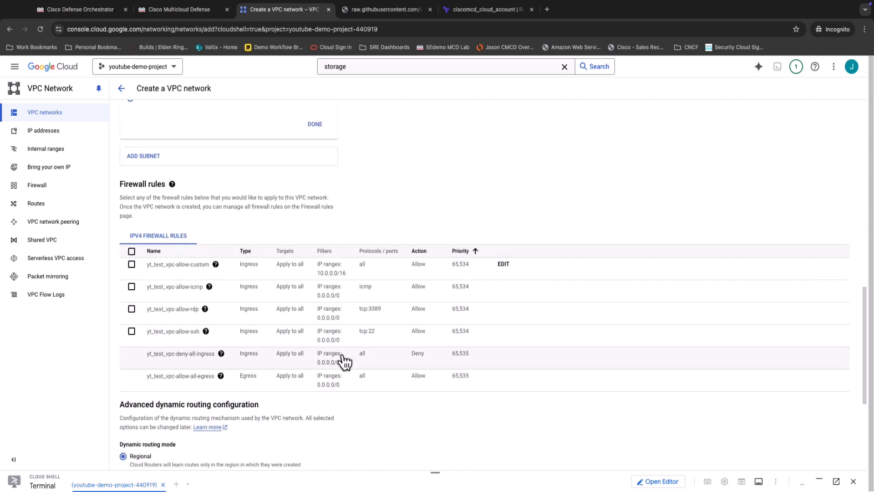
pyautogui.scroll(-5, 339, 360)
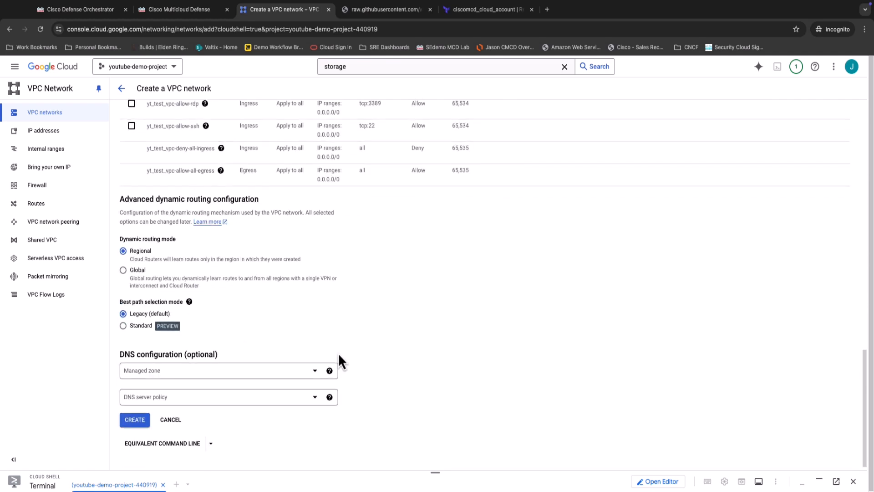
pyautogui.click(135, 418)
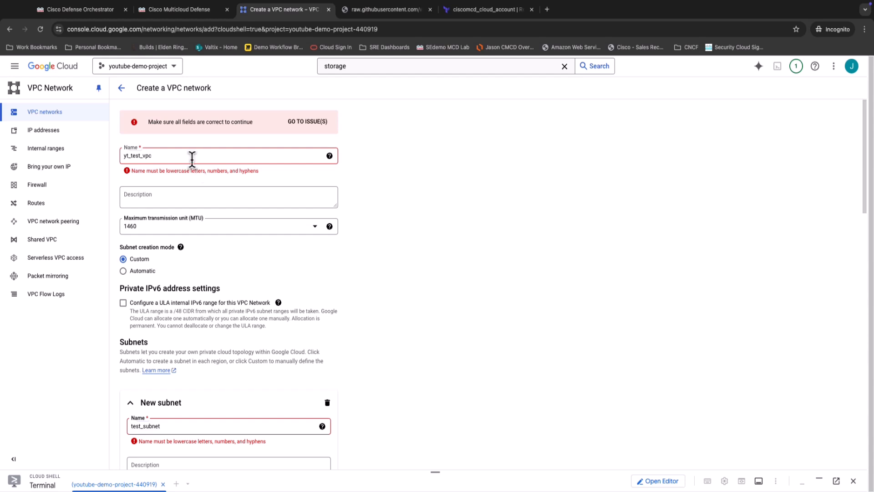
# Change the VPC network's name to yt-test-vpc.
pyautogui.moveTo(193, 156); pyautogui.dragTo(88, 155)
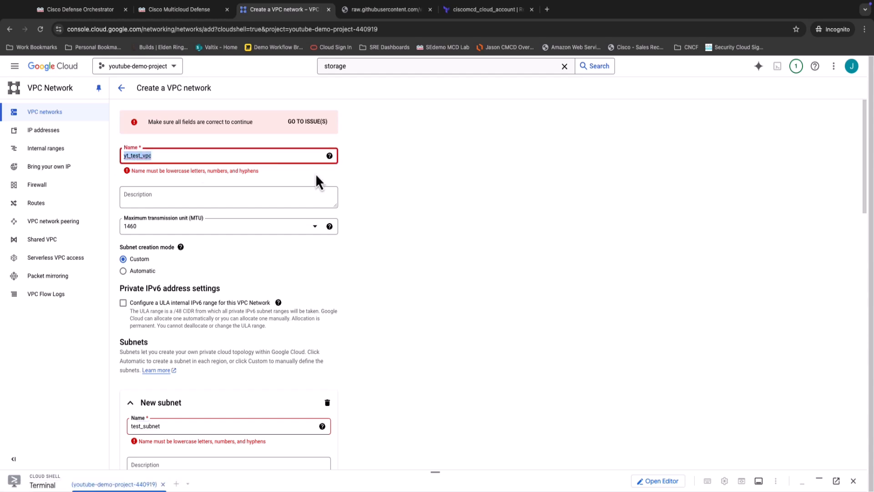
pyautogui.write('yt')
pyautogui.write('tes')
pyautogui.press('BackSpace')
pyautogui.press('BackSpace')
pyautogui.press('BackSpace')
pyautogui.write('0')
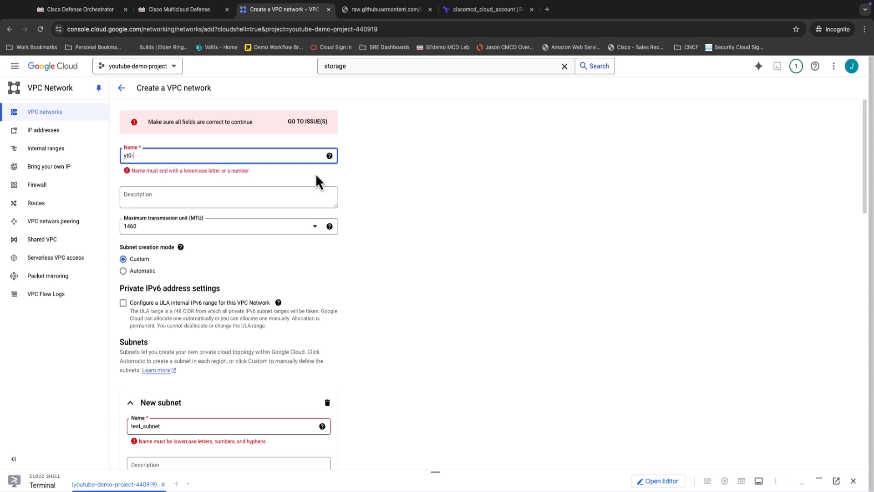
pyautogui.press('BackSpace')
pyautogui.write('-test-vpc')
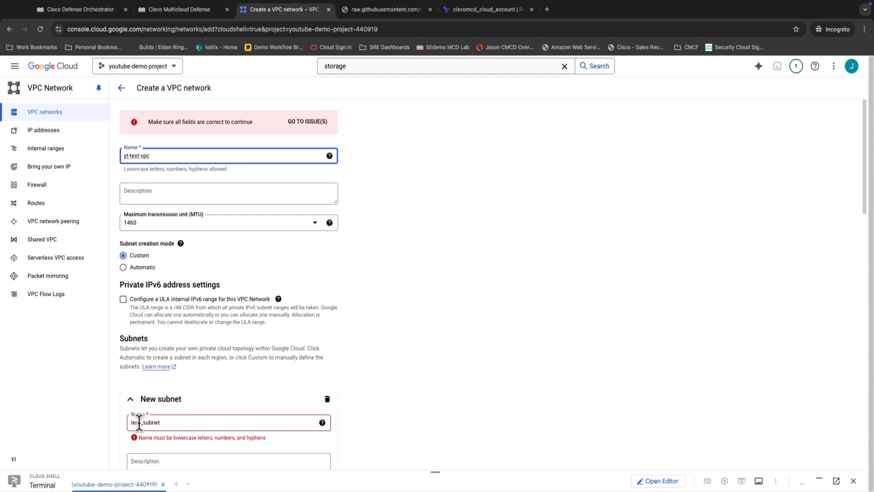
# Rename the subnet test-sub, using a hyphen instead of the underscore, and create the VPC network.
pyautogui.moveTo(141, 423); pyautogui.dragTo(240, 421)
pyautogui.write('-sub')
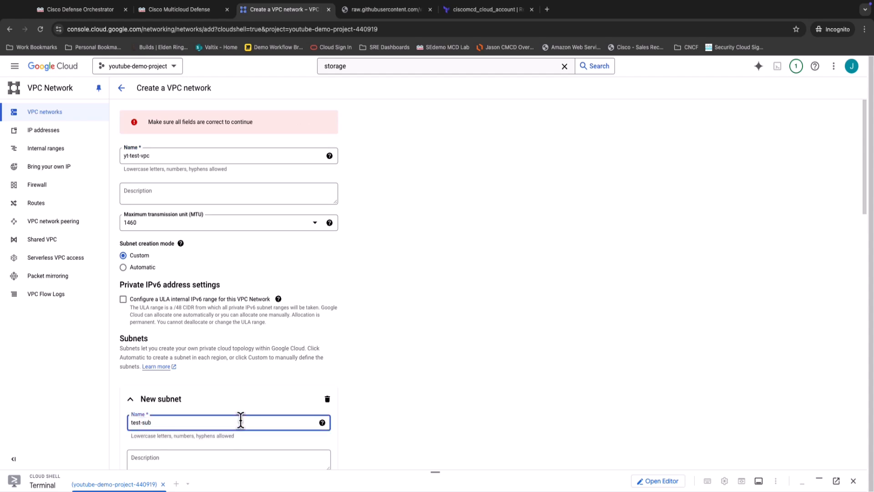
pyautogui.scroll(-6, 510, 382)
pyautogui.scroll(-15, 509, 378)
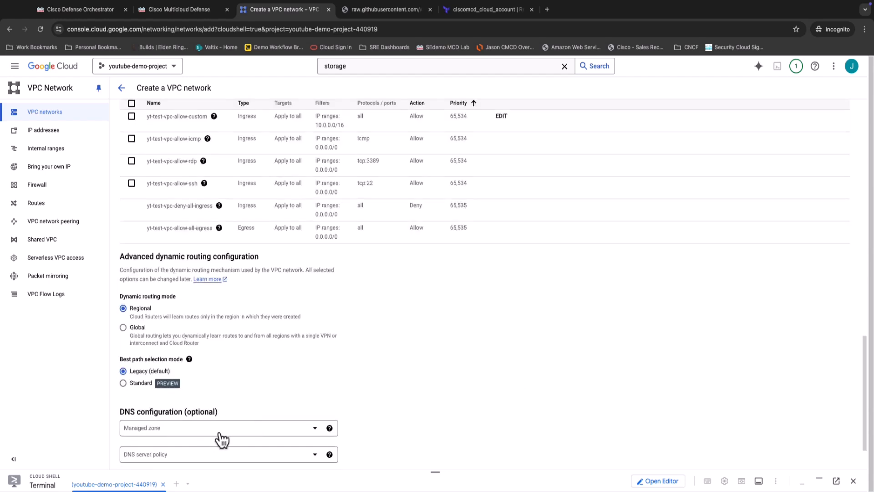
pyautogui.click(149, 424)
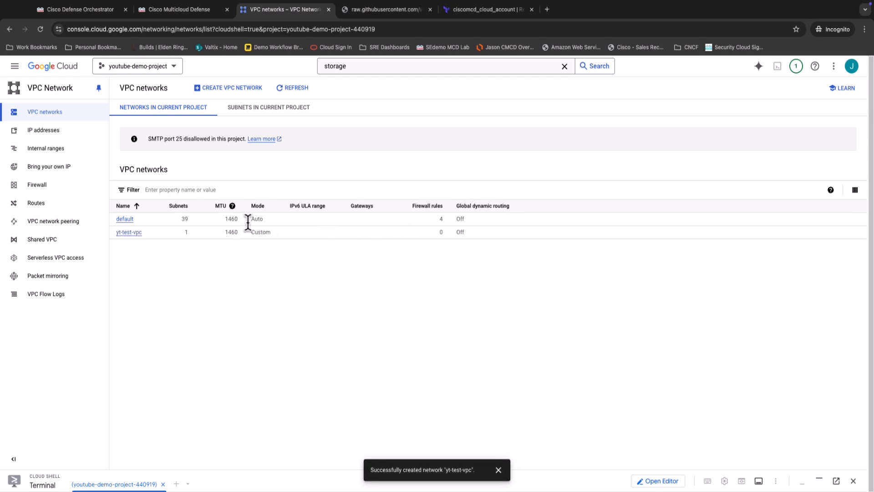
# Switch to Cisco Multicloud Defense, refresh the discovered assets for yt_gcp_demo, and check the VPCs/VNets list for yt-test-vpc.
pyautogui.click(187, 11)
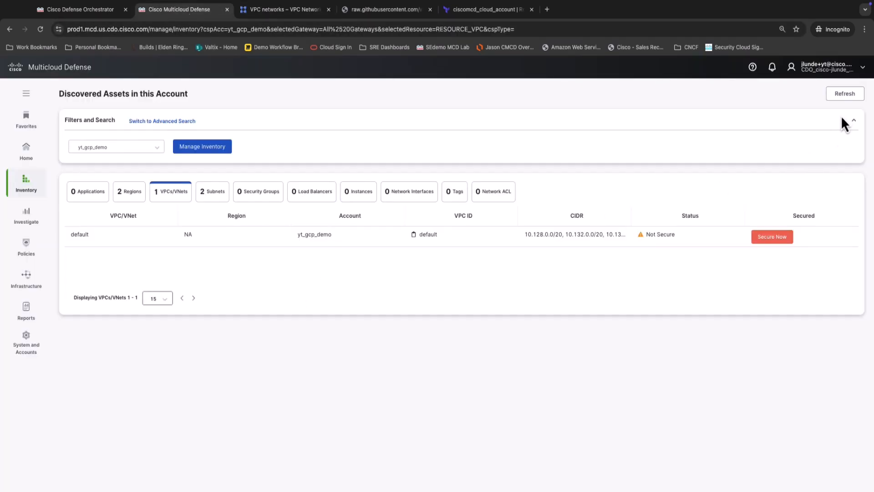
pyautogui.click(847, 96)
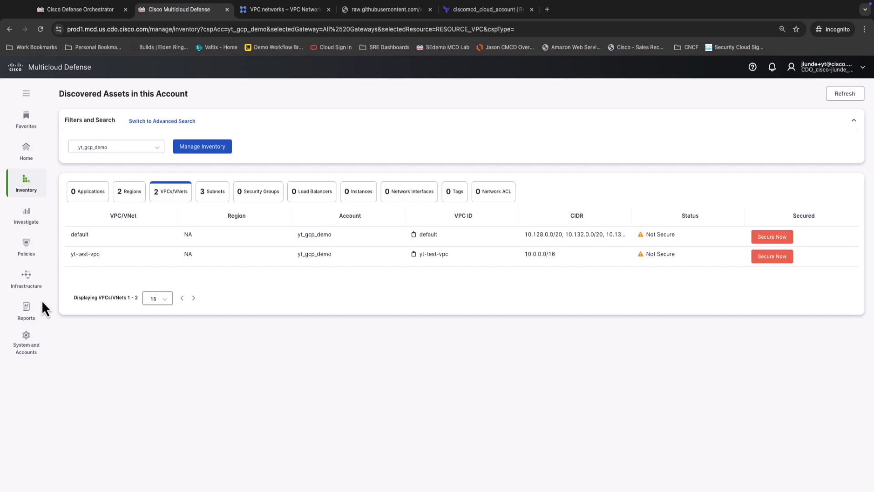
pyautogui.moveTo(64, 253); pyautogui.dragTo(127, 256)
pyautogui.moveTo(299, 288); pyautogui.dragTo(302, 282)
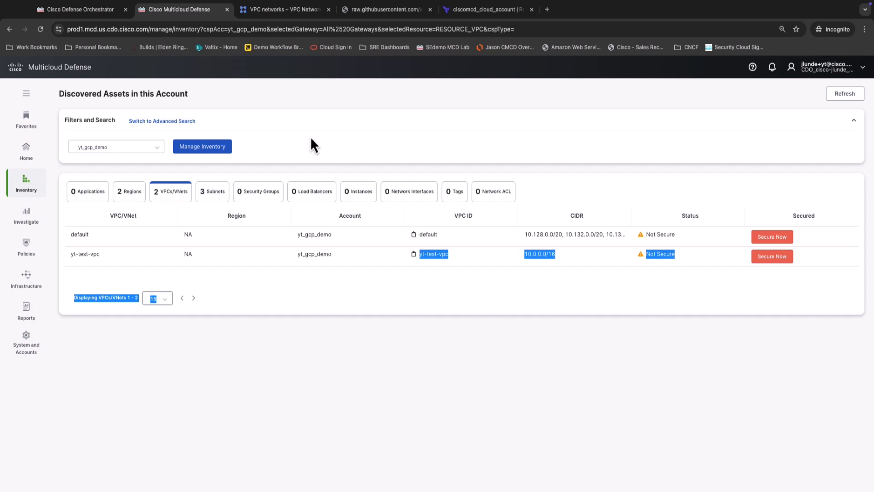
# Open the Multicloud Defense documentation and read the setup wizard topic Connect Google Cloud Platform Account, including What to do next.
pyautogui.click(753, 68)
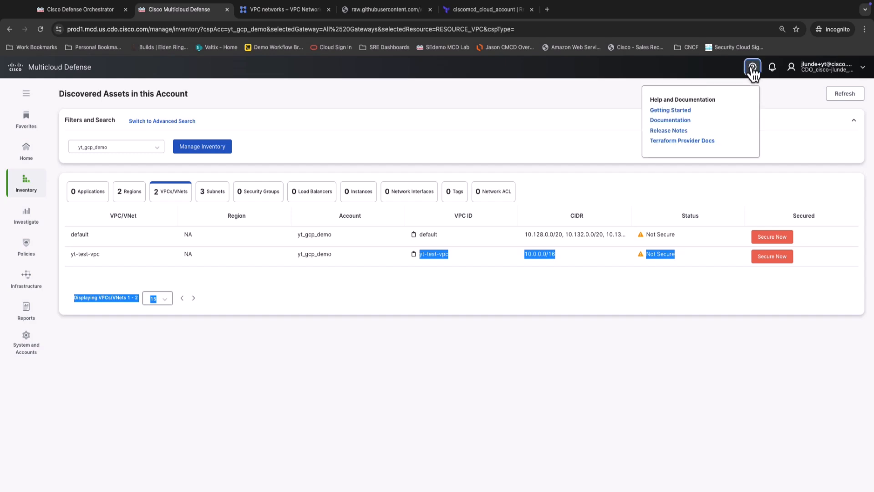
pyautogui.click(678, 120)
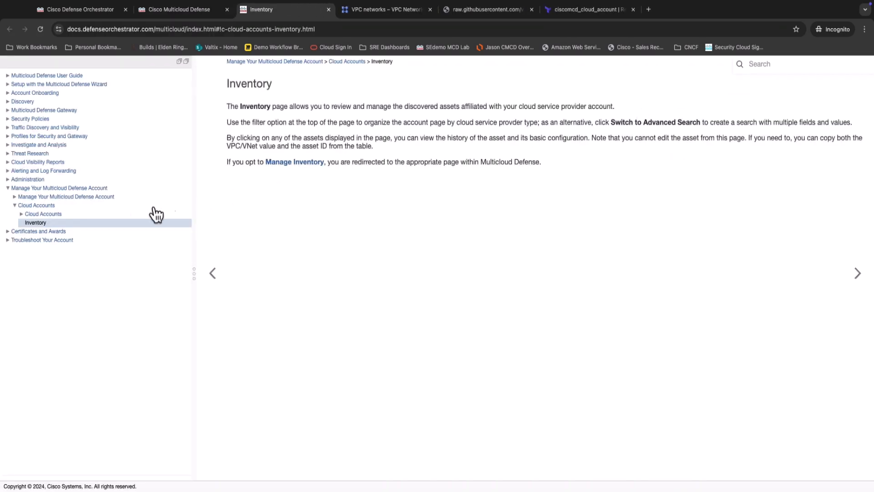
pyautogui.click(12, 93)
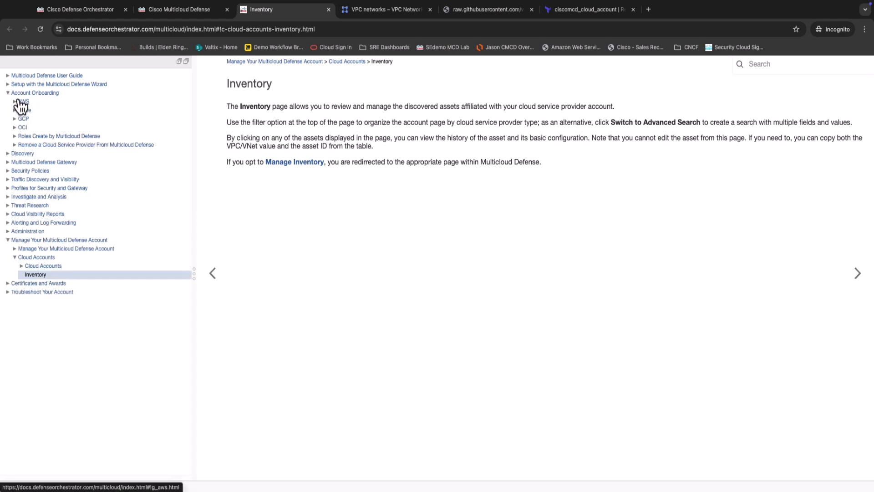
pyautogui.click(9, 85)
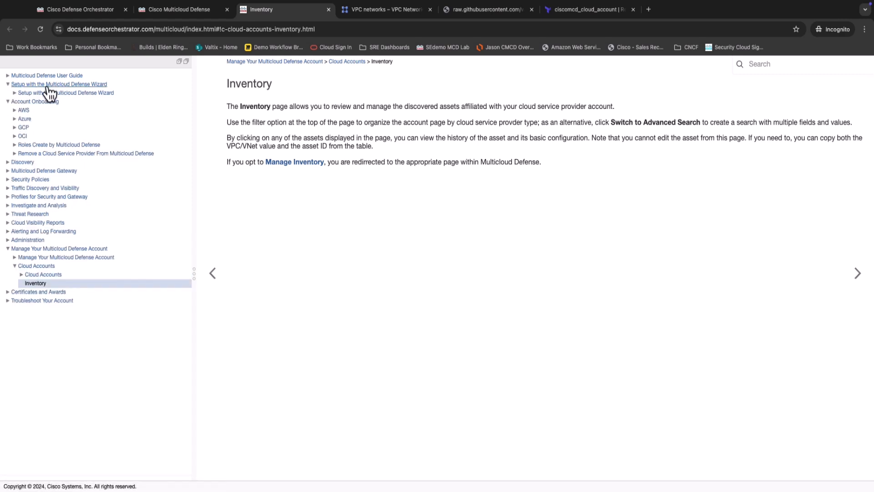
pyautogui.click(17, 93)
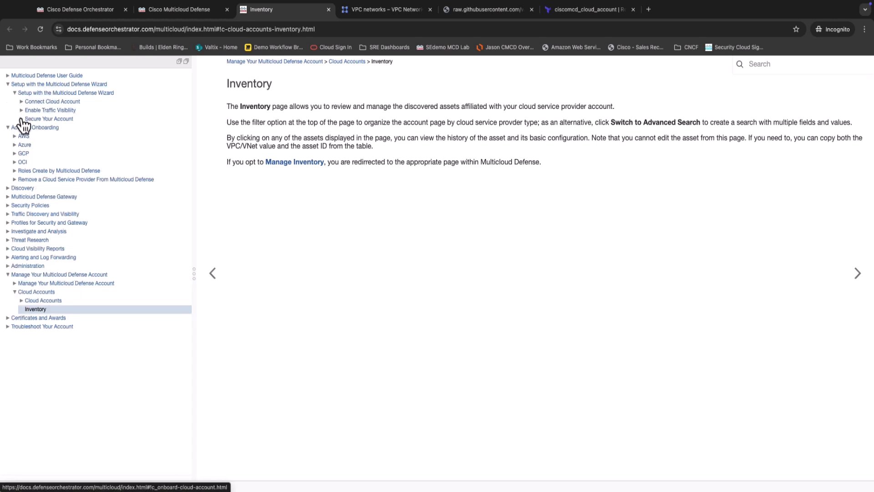
pyautogui.click(22, 102)
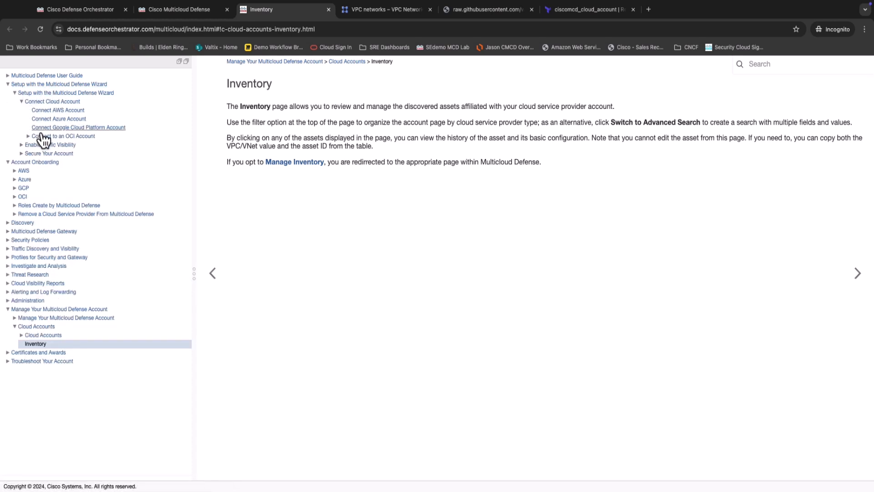
pyautogui.click(80, 128)
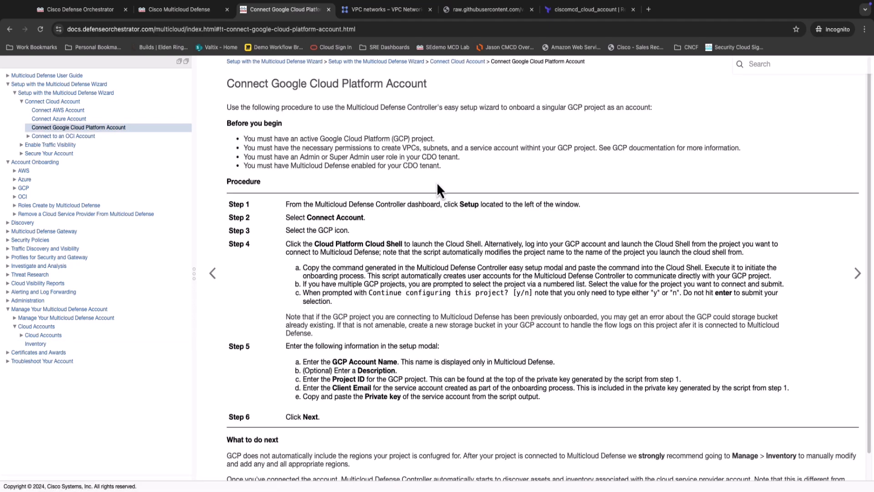
pyautogui.scroll(-1, 477, 212)
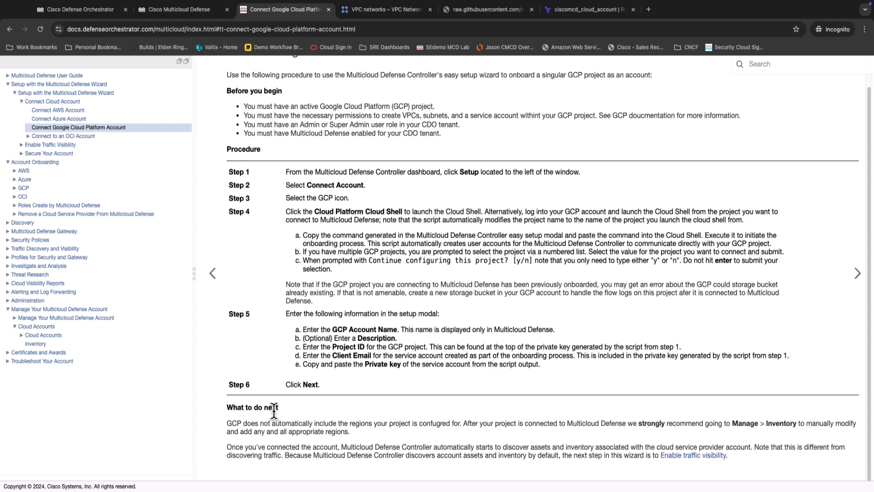
# Highlight the note on manually adding GCP regions, and open Create a GCP Controller Service Account under Account Onboarding's GCP Overview.
pyautogui.moveTo(226, 423); pyautogui.dragTo(571, 438)
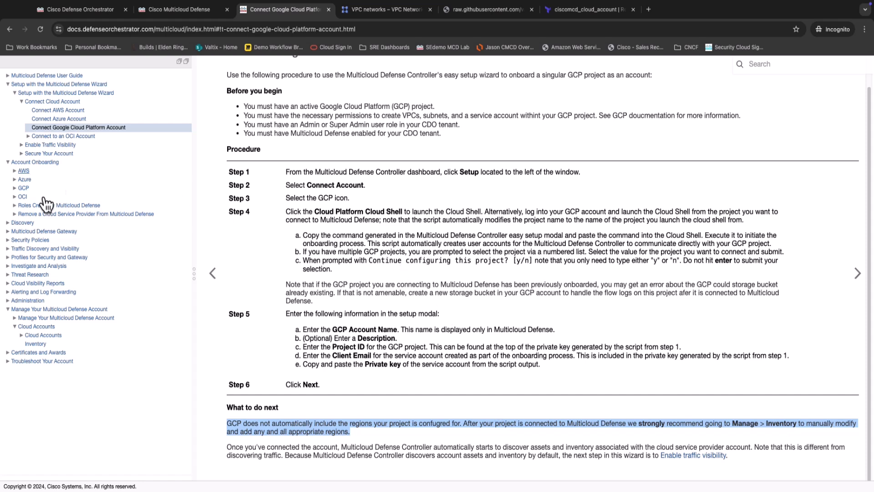
pyautogui.click(14, 188)
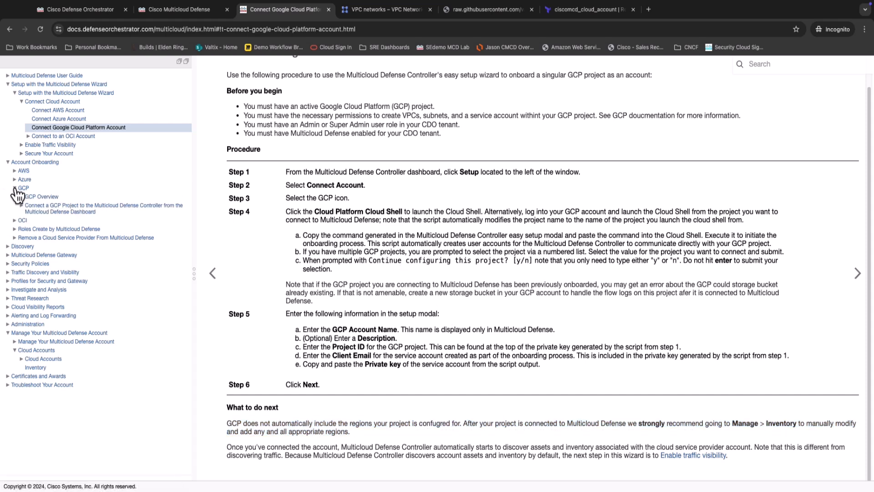
pyautogui.click(21, 197)
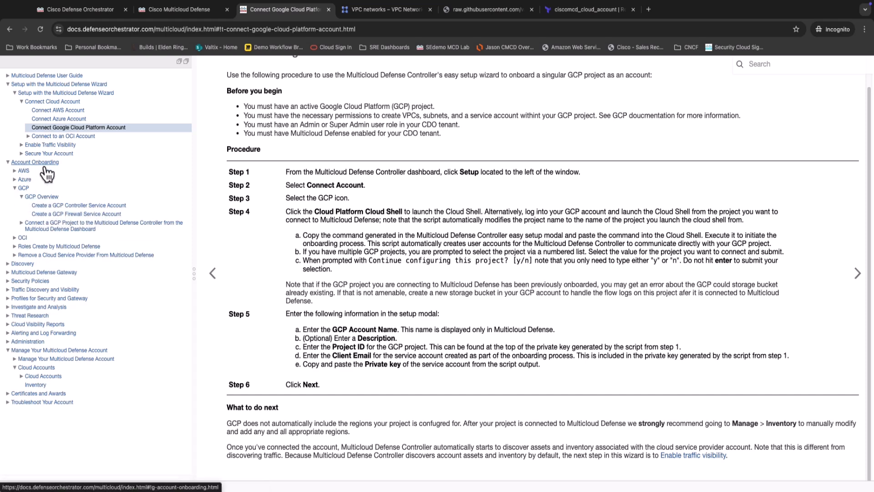
pyautogui.click(54, 205)
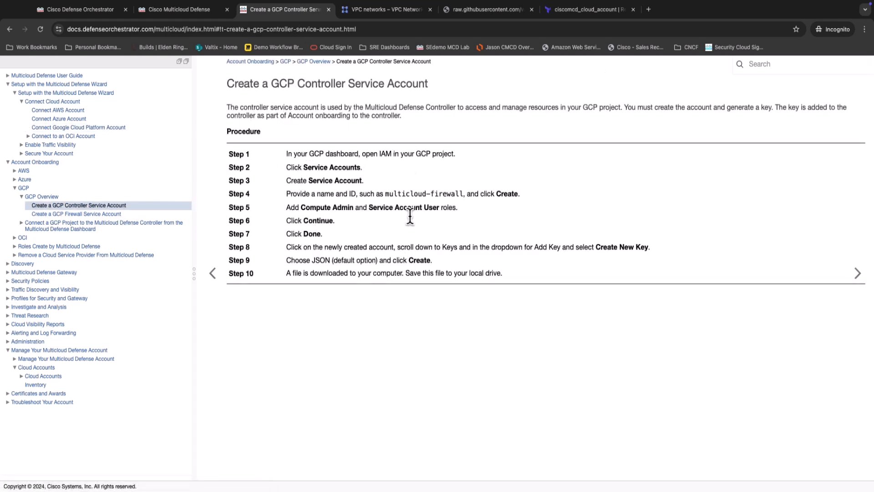
# Review the topic on connecting a GCP project from the Multicloud Defense Dashboard, and read its GCP IAM Roles subtopic.
pyautogui.click(78, 227)
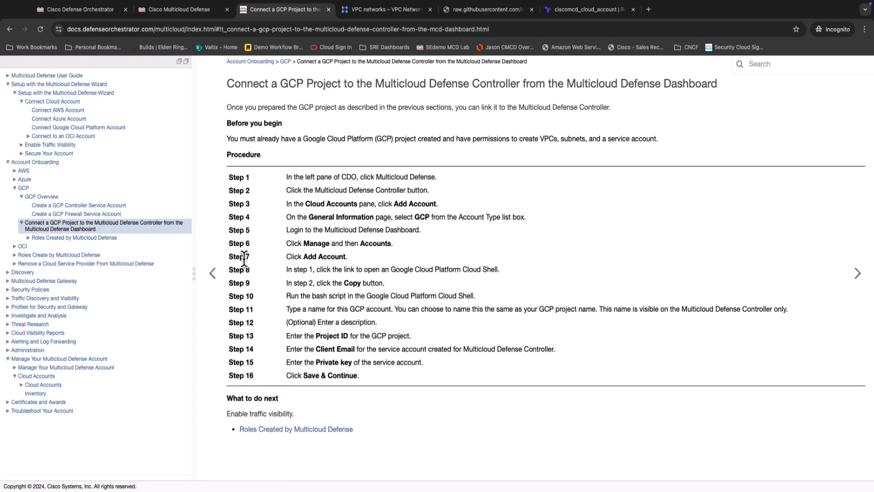
pyautogui.click(29, 239)
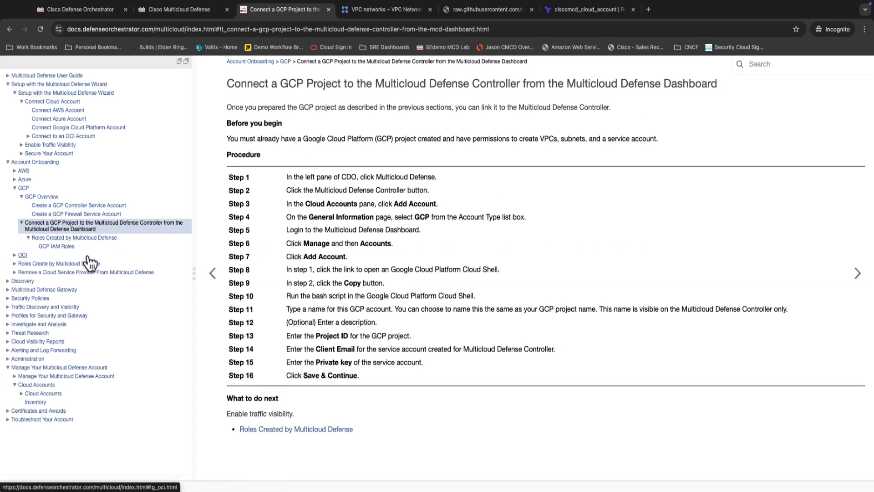
pyautogui.click(58, 248)
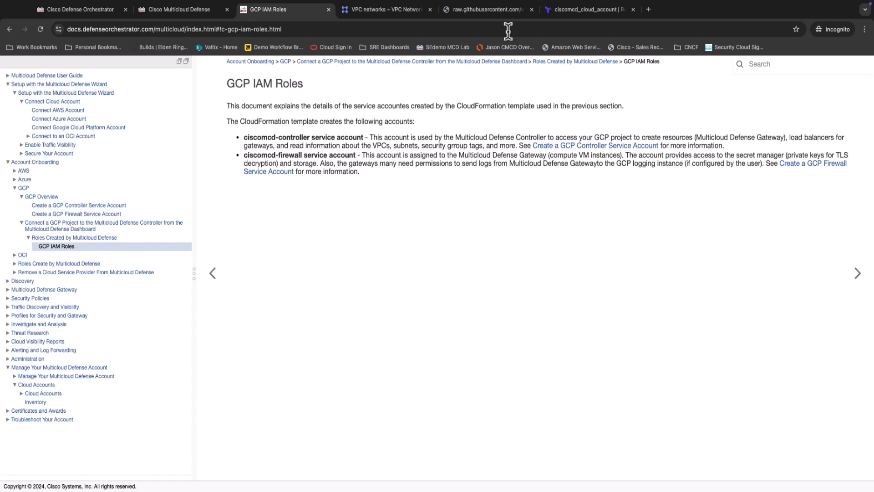
# Switch to the Terraform Registry and review the introduction of the ciscomcd provider's ciscomcd_cloud_account resource.
pyautogui.click(575, 13)
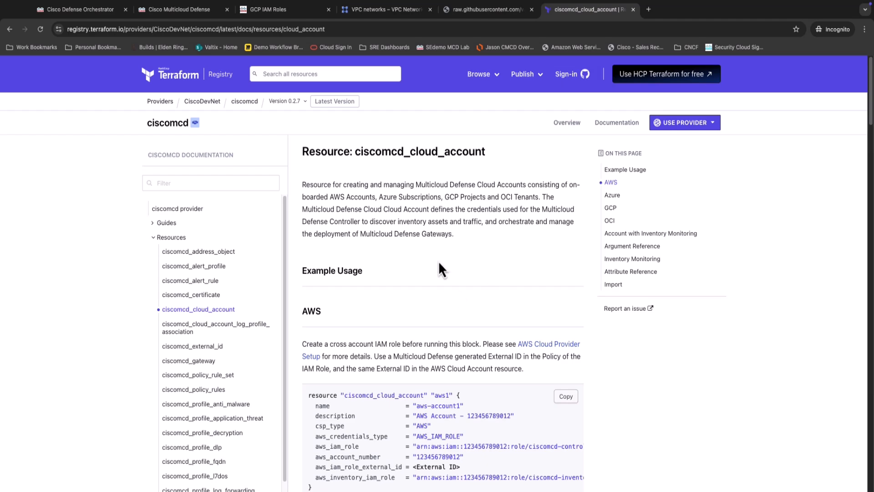
pyautogui.scroll(-1, 438, 260)
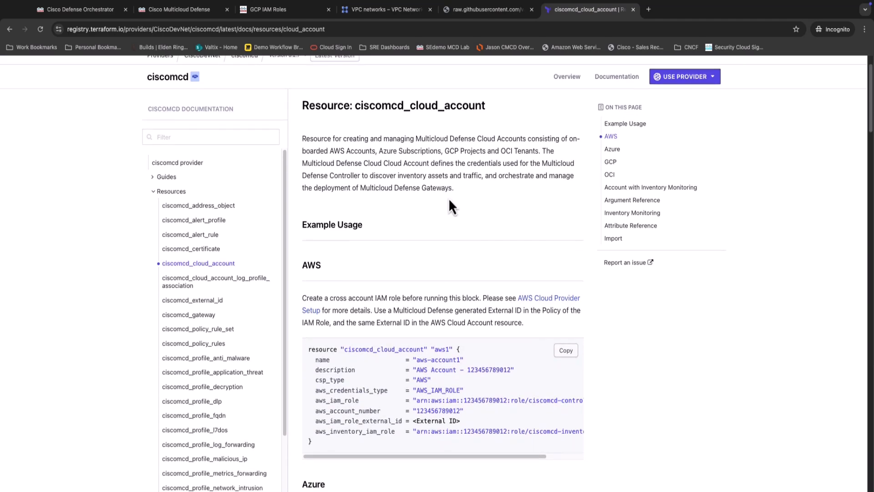
pyautogui.scroll(1, 437, 191)
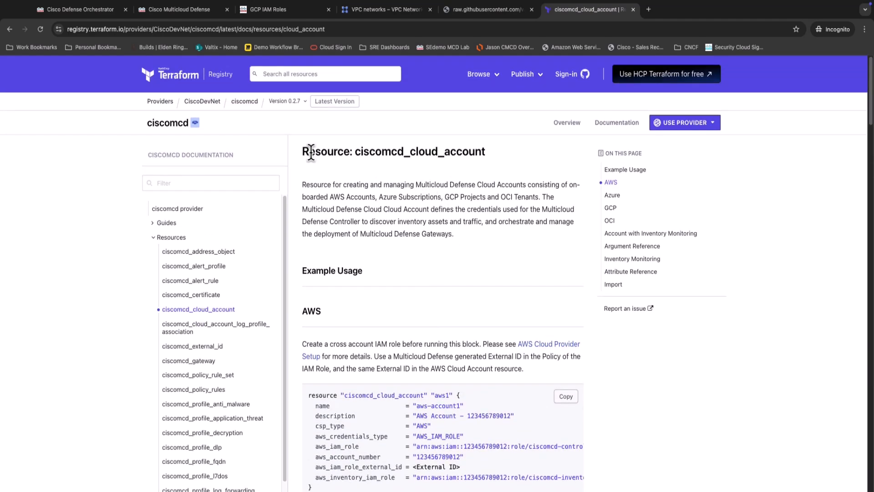
pyautogui.moveTo(163, 124)
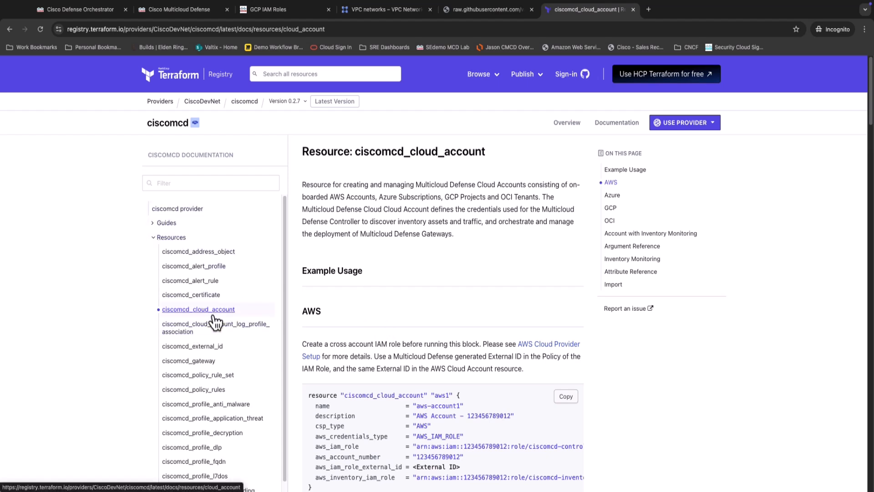
# Examine the GCP examples for ciscomcd_cloud_account, highlighting the note on onboarding GCP Folders and the description line of gcp_folder1.
pyautogui.scroll(-12, 415, 308)
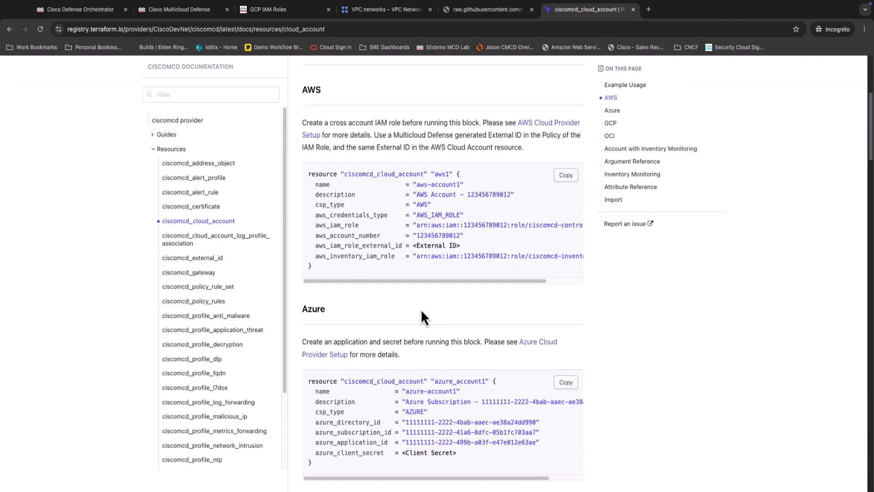
pyautogui.scroll(-5, 420, 310)
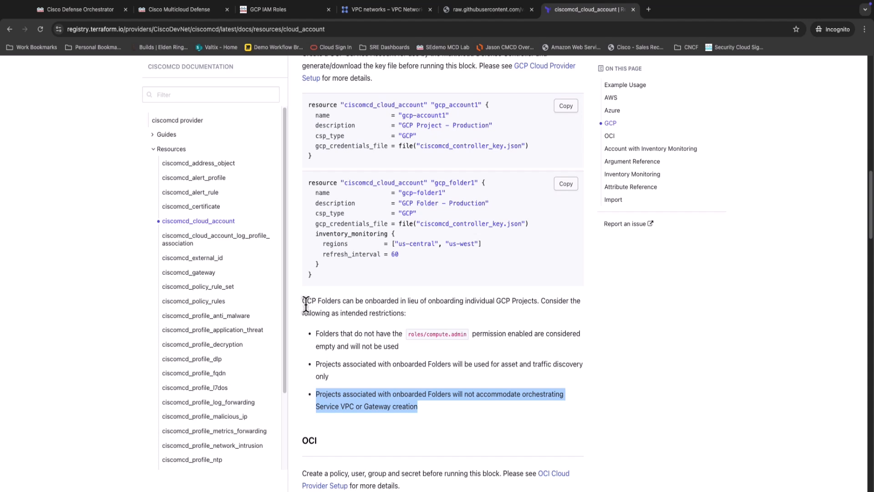
pyautogui.moveTo(302, 300); pyautogui.dragTo(510, 311)
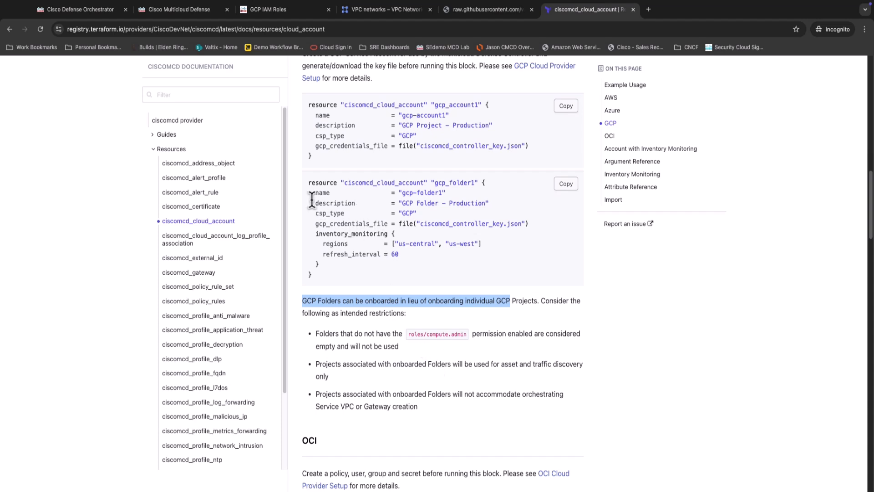
pyautogui.moveTo(314, 200); pyautogui.dragTo(490, 202)
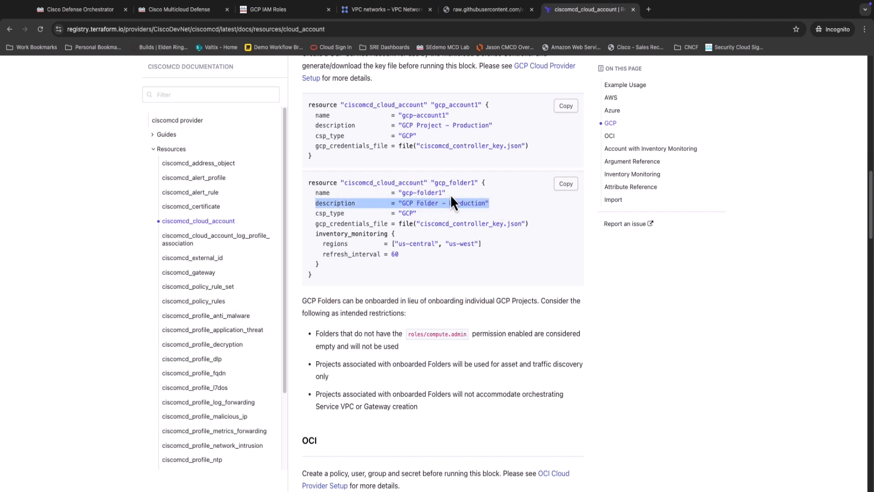